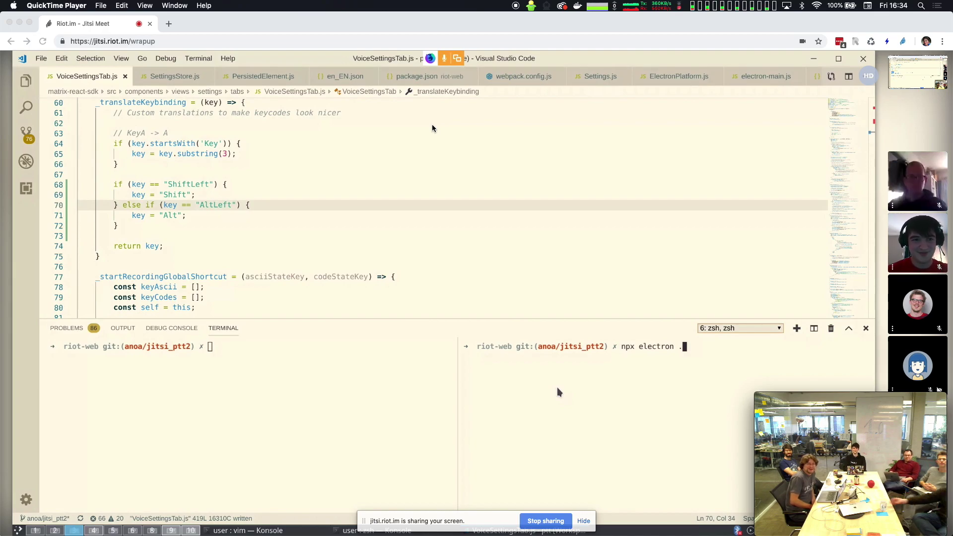
- Scroll VoiceSettingsTab.js to the _startRecordingGlobalShortcut keydown handler, then make Chrome the active window
scroll(538, 238, down, 5)
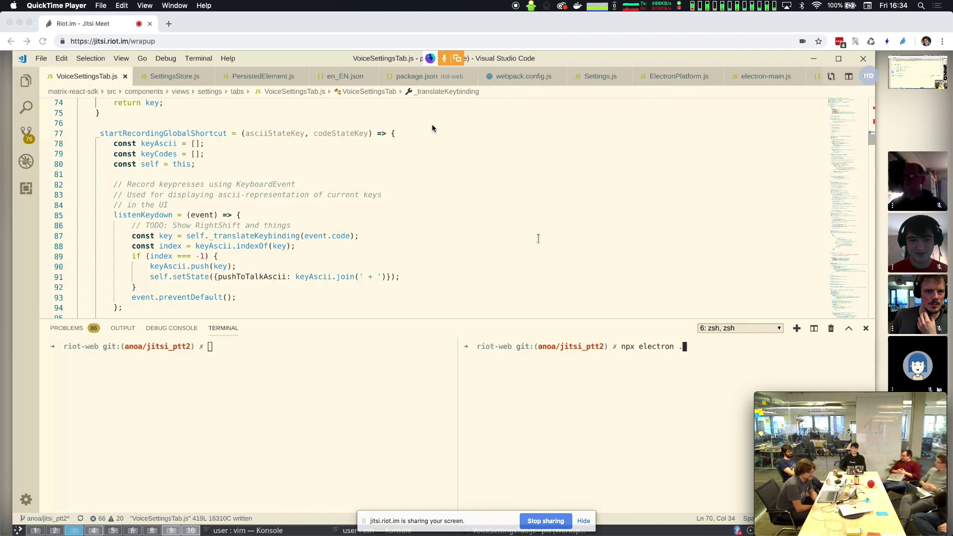
click(470, 131)
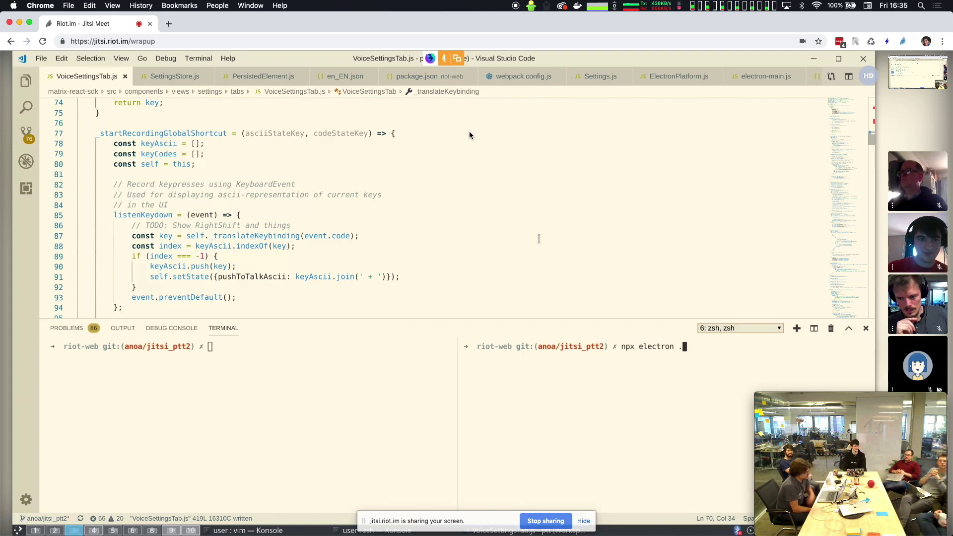
- Move the QuickTime camera recording window further left, out of the way
drag(772, 404, 731, 403)
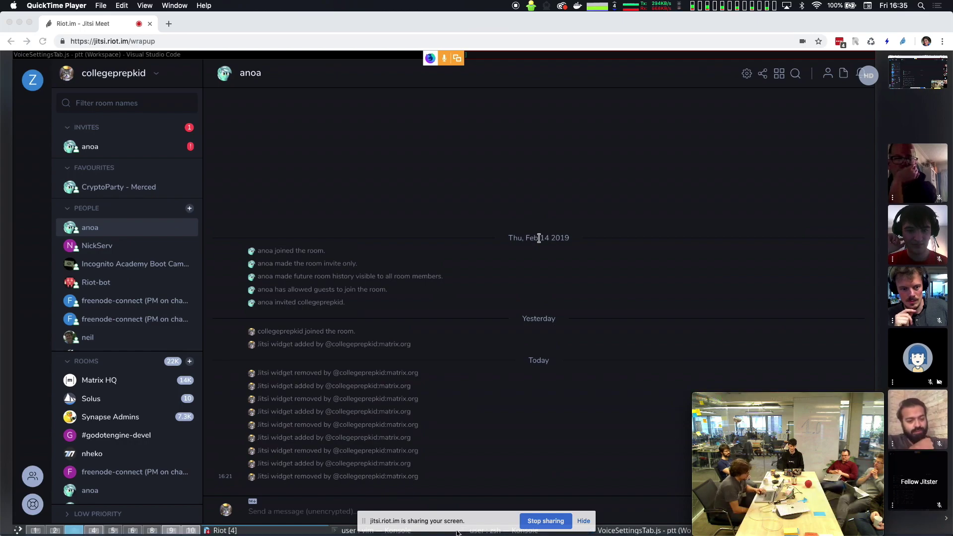
- Hide the screen-sharing notice and open the account menu from the room list header
click(583, 521)
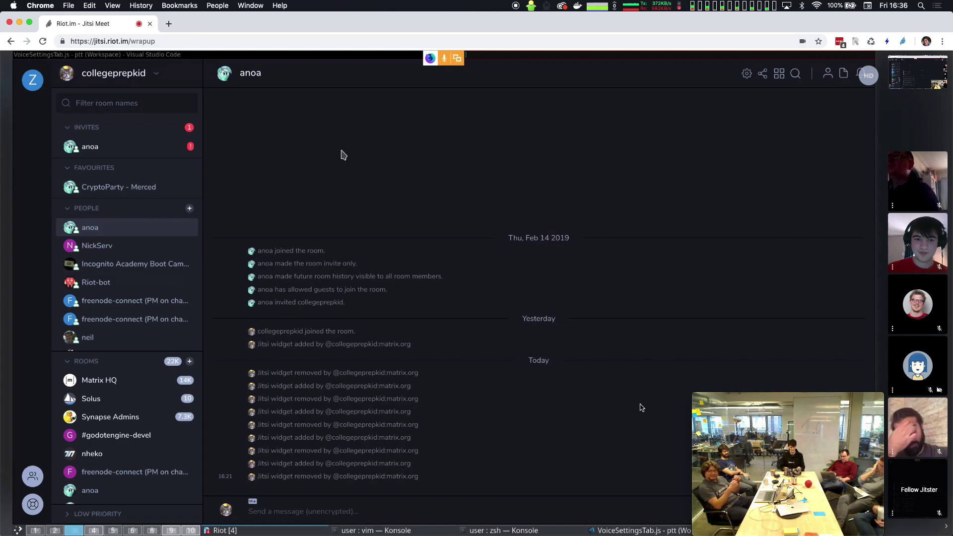
click(156, 73)
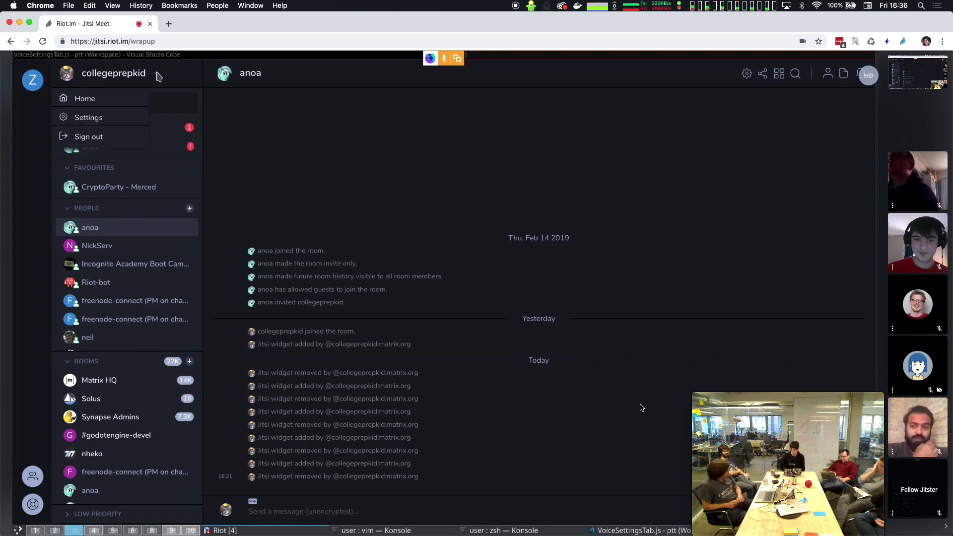
- In Settings > Voice & Video, record a multi-key Push-to-Talk shortcut, trying several Shift combinations
click(132, 116)
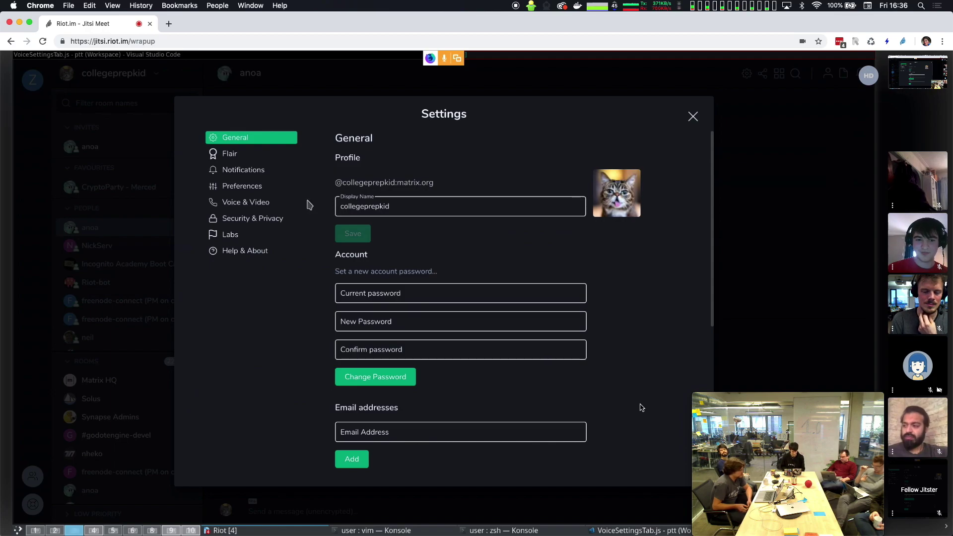
click(267, 202)
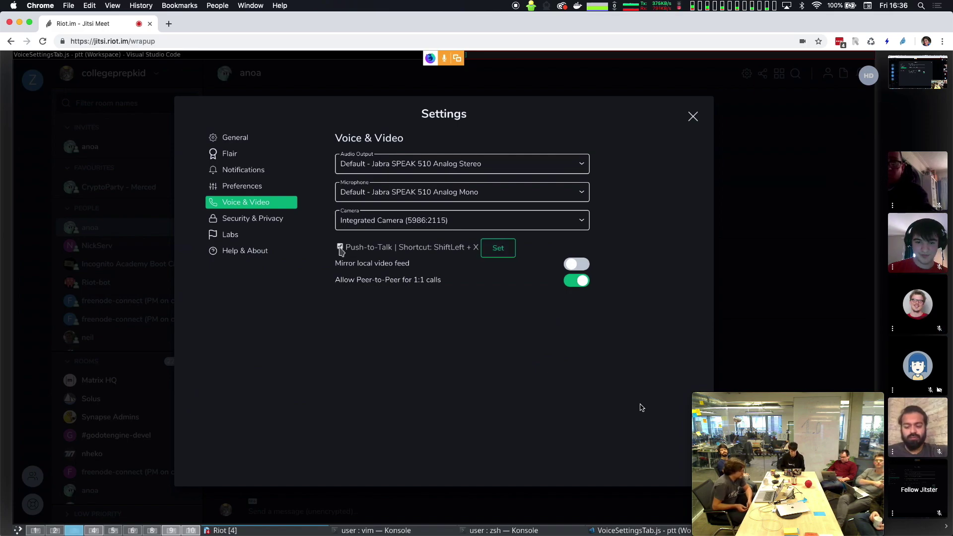
click(513, 255)
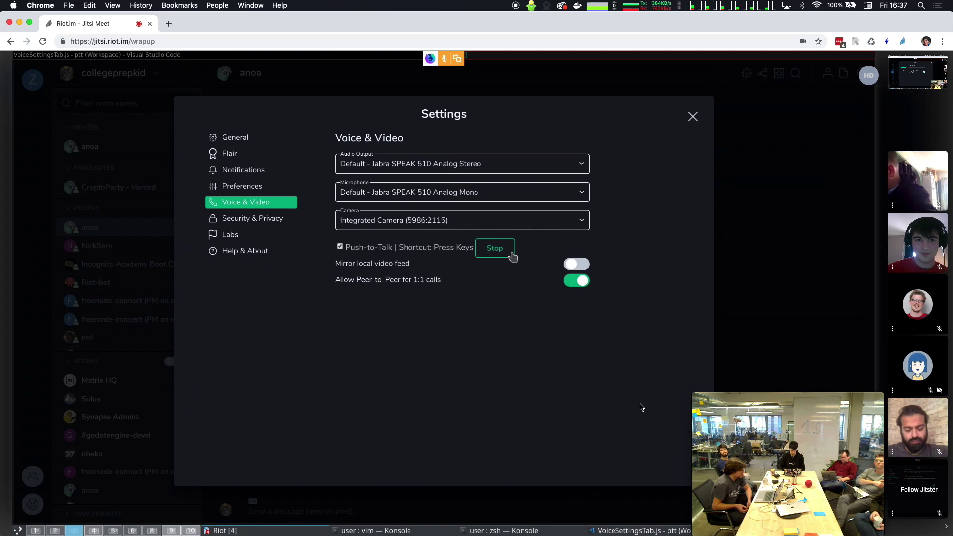
key(shift+a+s+d)
key(shift+i)
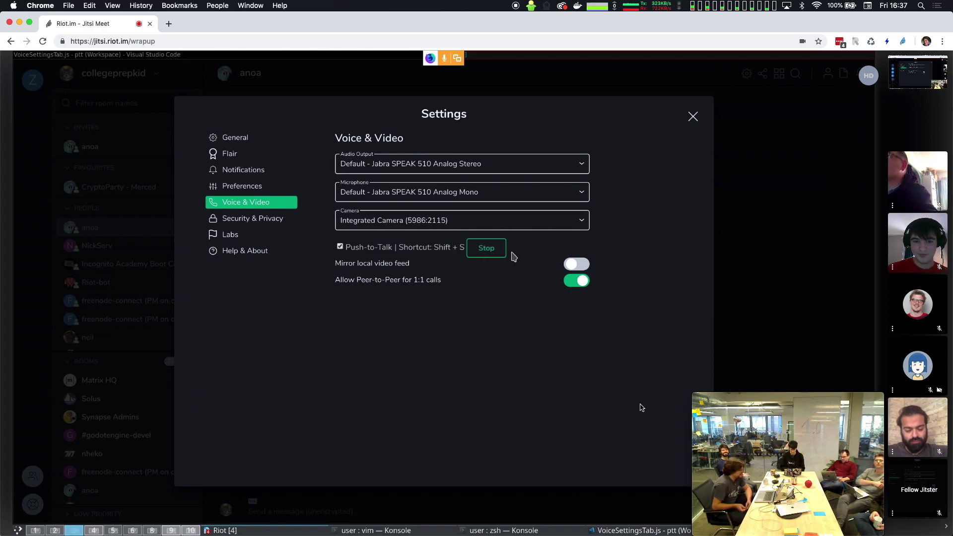
key(shift+s+d+a+i)
key(o)
key(p)
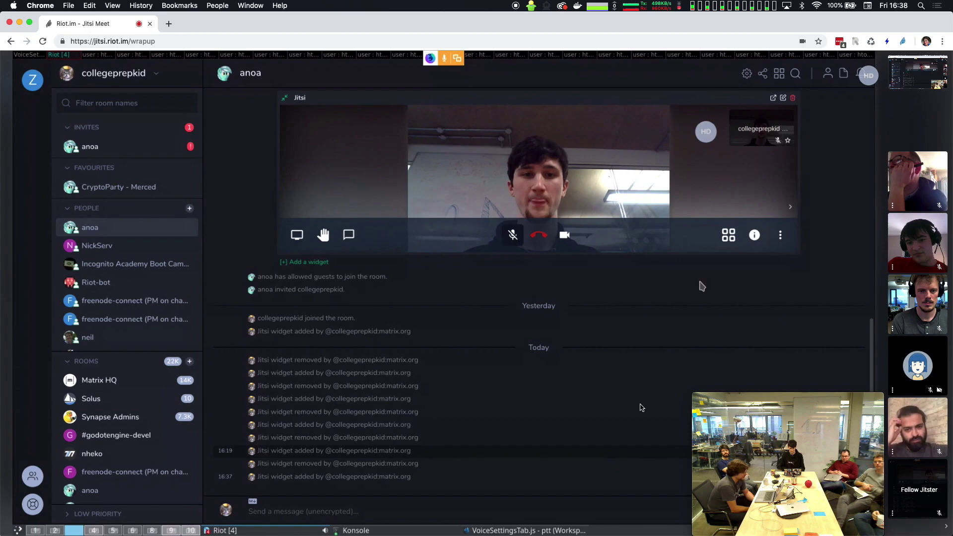
- Mute your own microphone in the Jitsi call with the M key
mouse_move(763, 191)
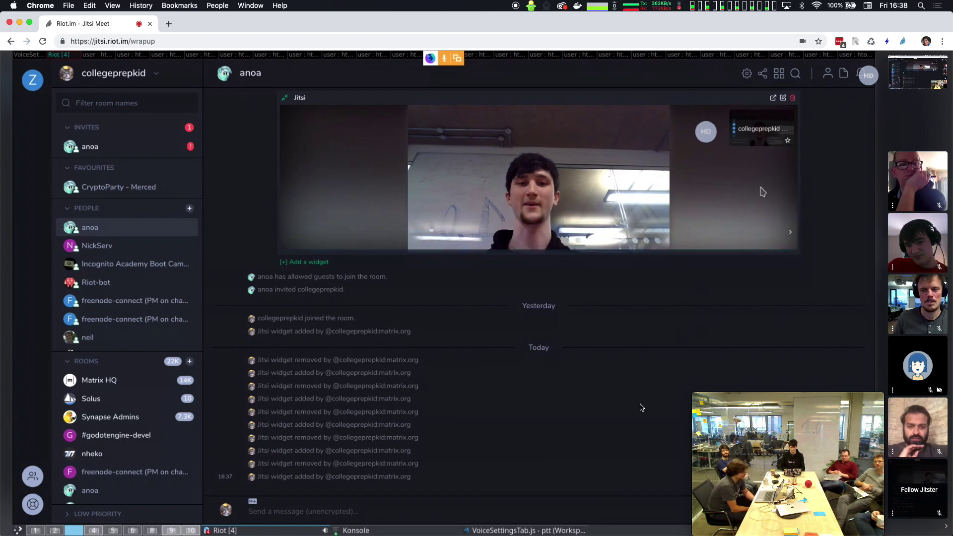
key(m)
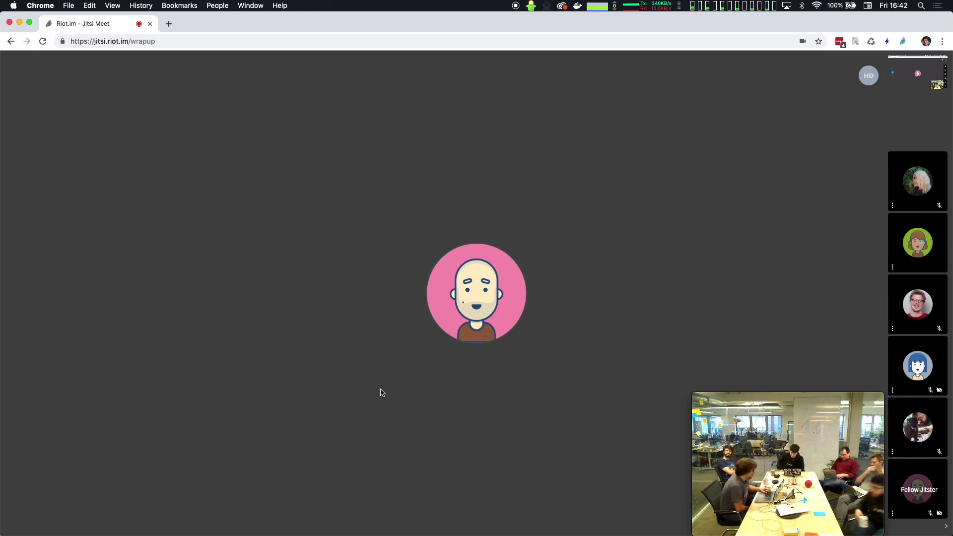
- Bring up the macOS app switcher to leave the Riot desktop app
key(super+Tab)
- Cycle through the running programs and settle on Google Chrome
key(super+shift+Tab)
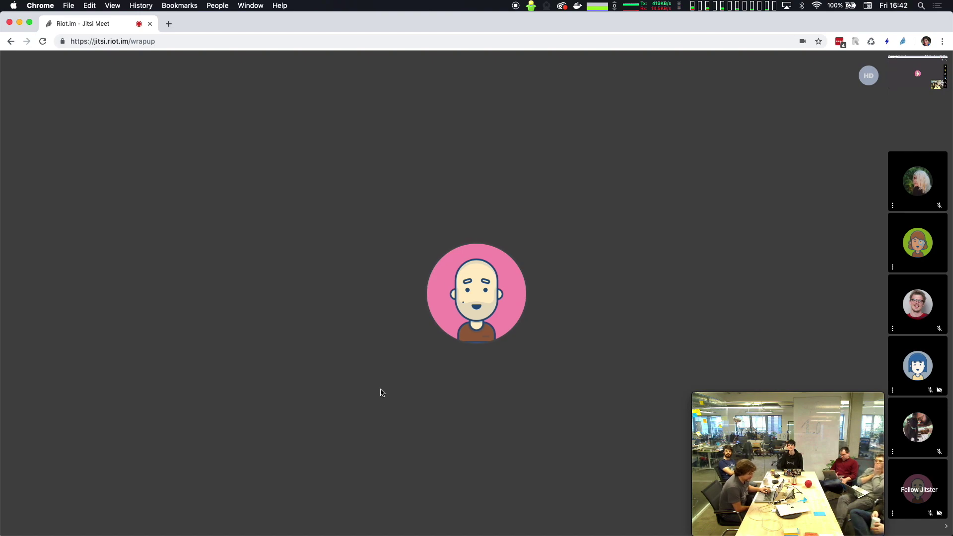
key(super+Tab)
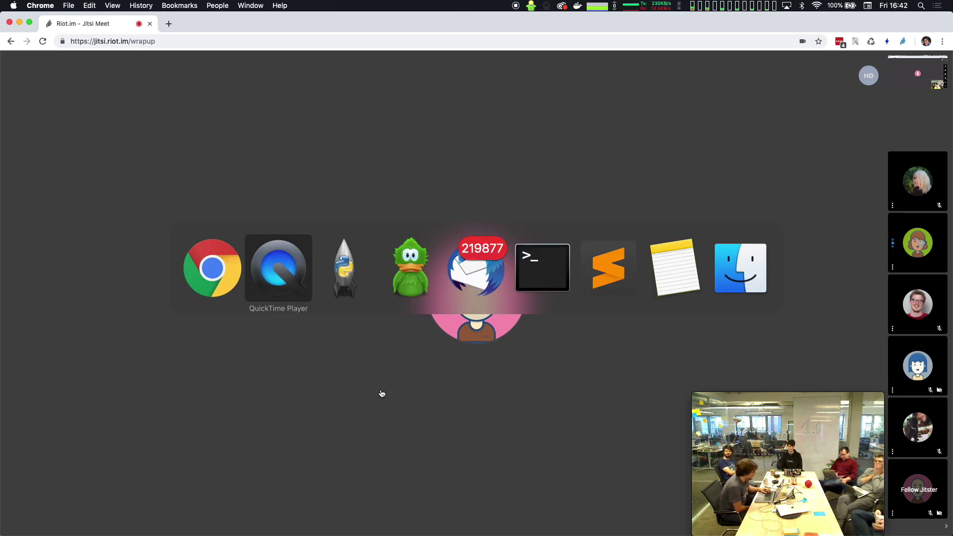
key(super+shift+Tab)
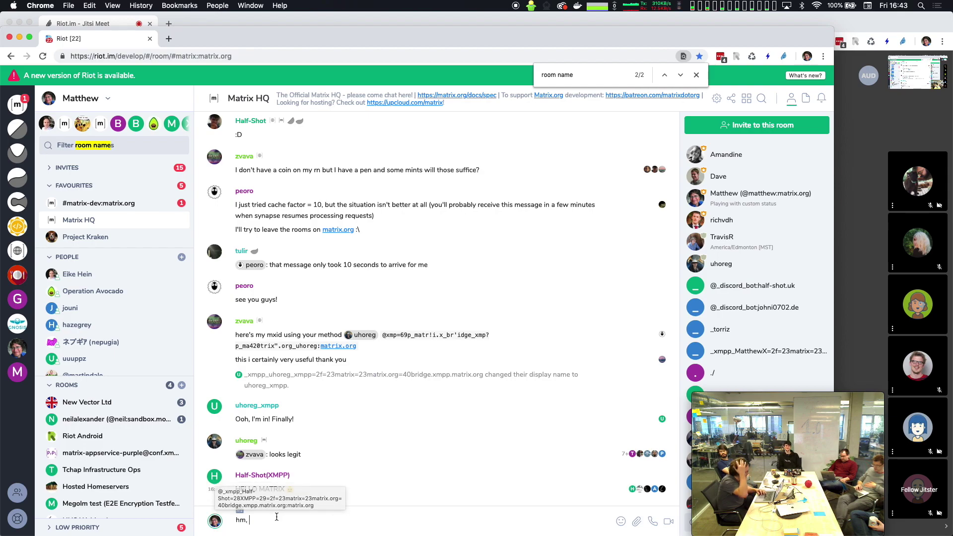
- Delete the unsent 'hm,' draft in Matrix HQ and switch to Adium
key(BackSpace)
key(BackSpace)
key(BackSpace)
key(BackSpace)
key(super+Tab)
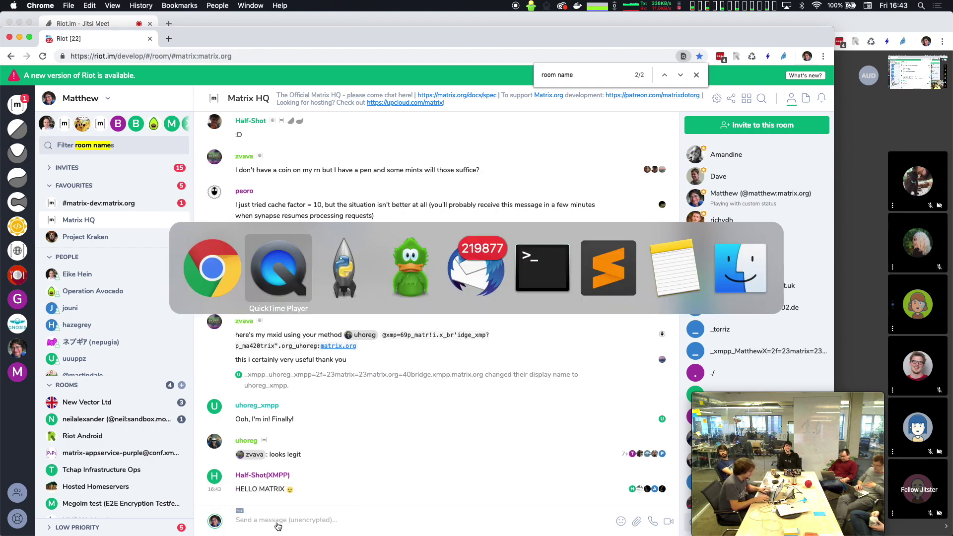
key(super+Tab)
key(super+Tab)
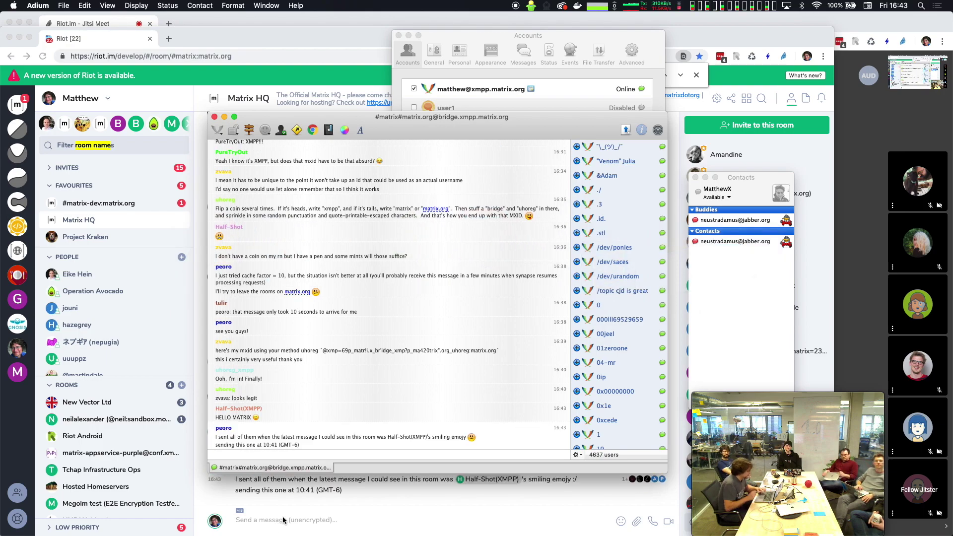
- Move the Adium XMPP group chat window up and right and scroll to the latest messages
drag(415, 130, 563, 45)
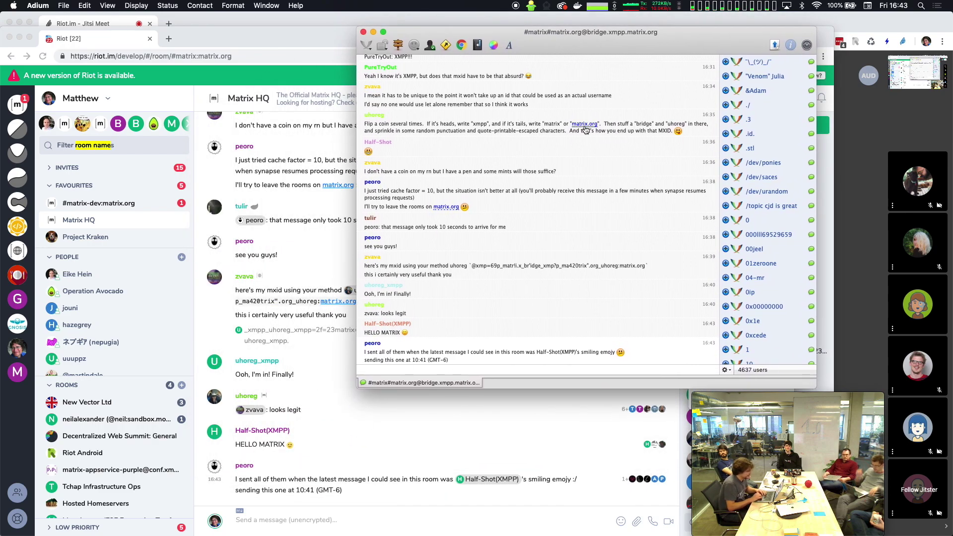
scroll(764, 208, down, 10)
scroll(764, 209, down, 15)
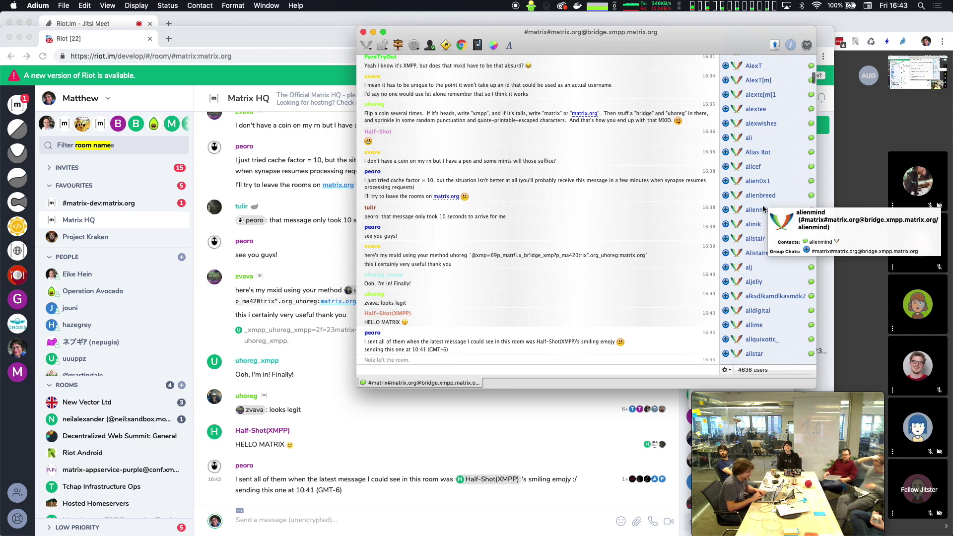
scroll(782, 209, down, 10)
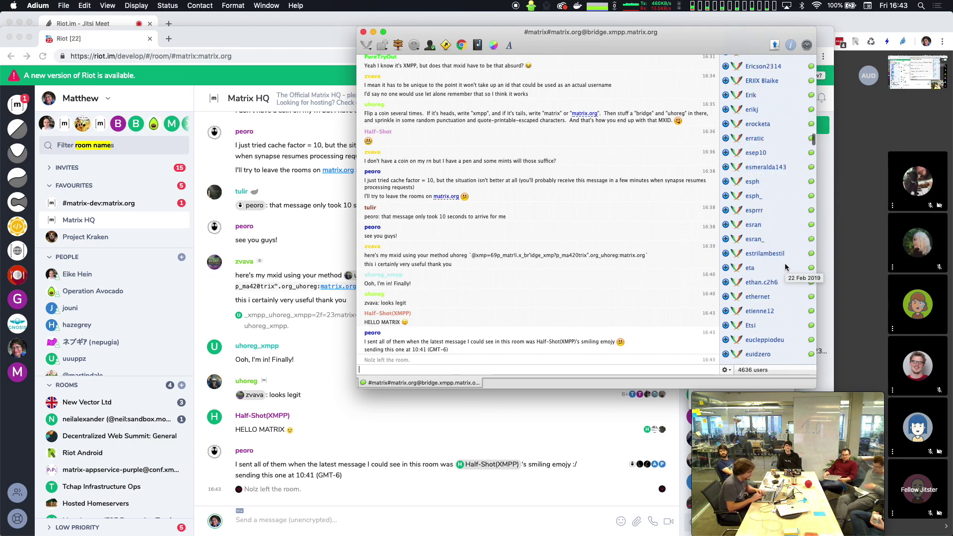
scroll(785, 268, down, 10)
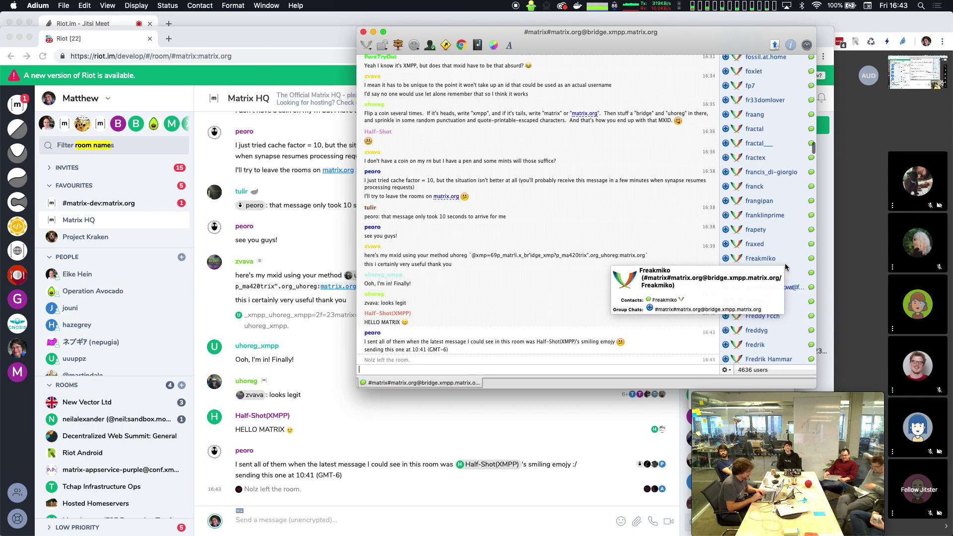
scroll(786, 267, down, 8)
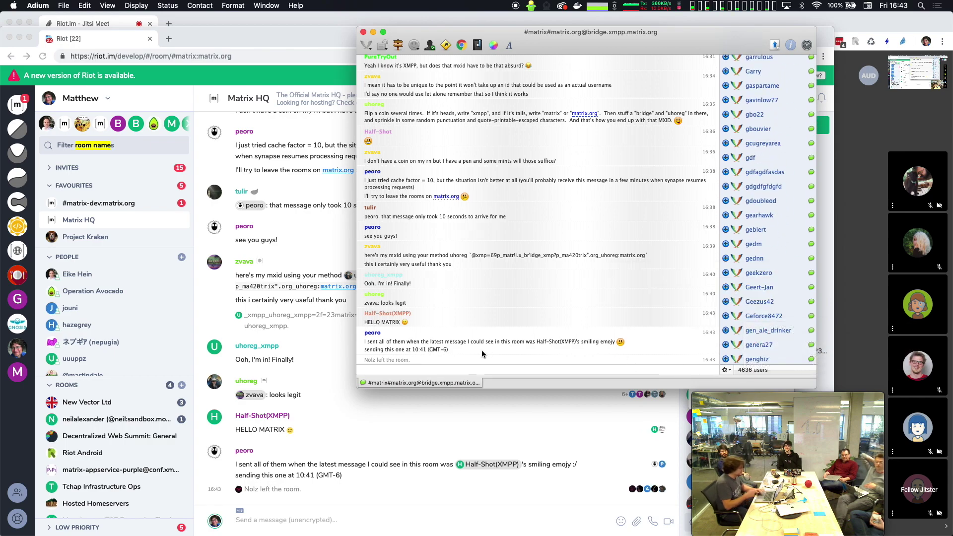
- Send the action message '/me waves from Adium!!' to the bridged room, then bring Gajim forward
text(/me)
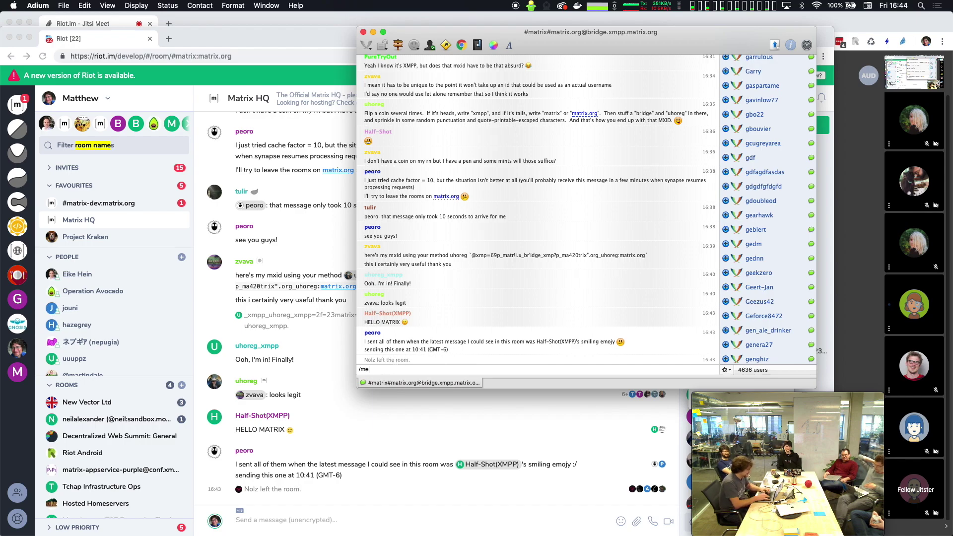
text( waves from Ad)
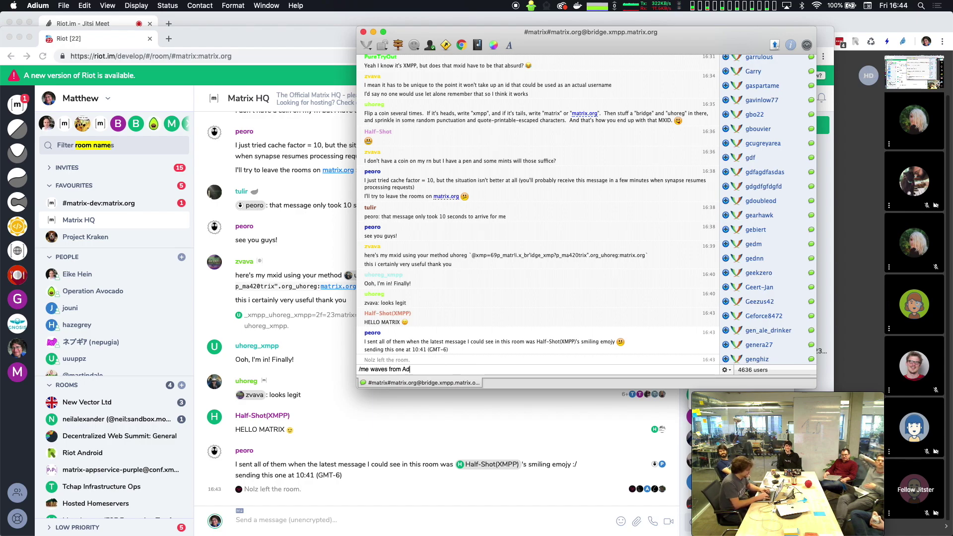
text(ium!!)
key(Return)
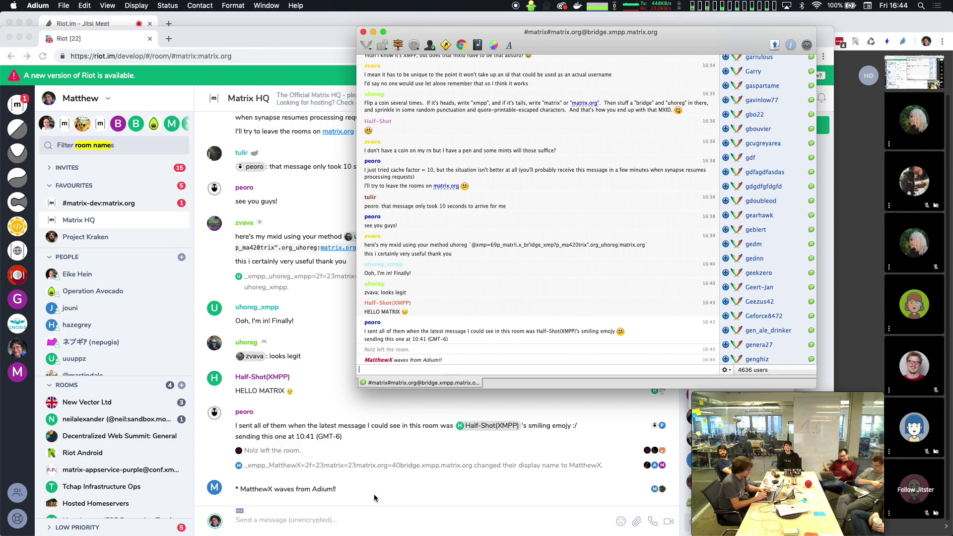
key(super+Tab)
key(super+Tab)
key(super+Tab)
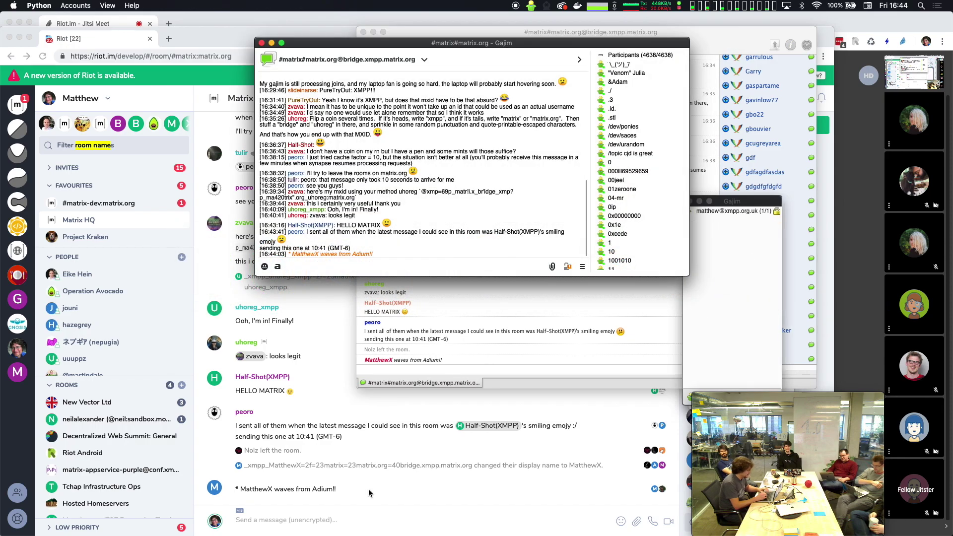
- Reposition the Gajim chat window and make it taller to show more history
drag(393, 43, 403, 129)
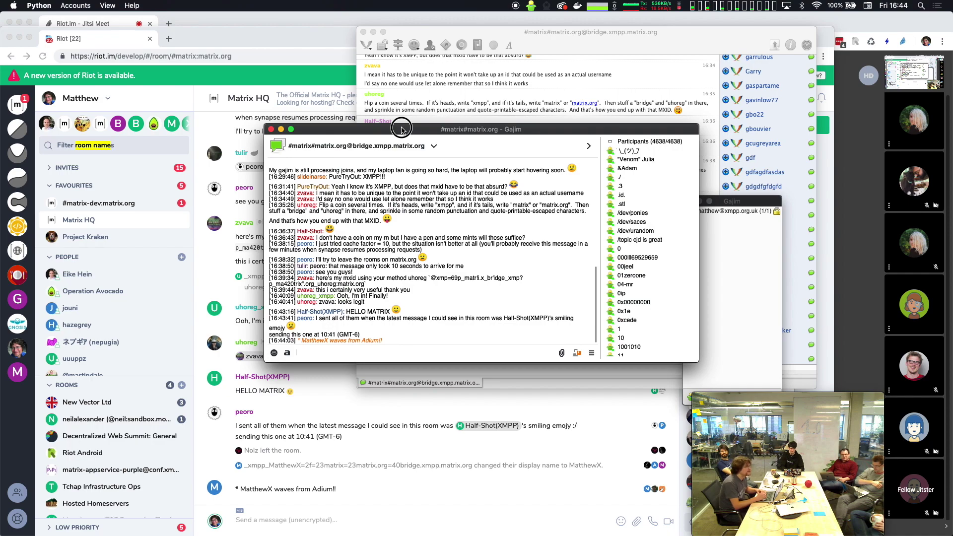
drag(402, 129, 438, 104)
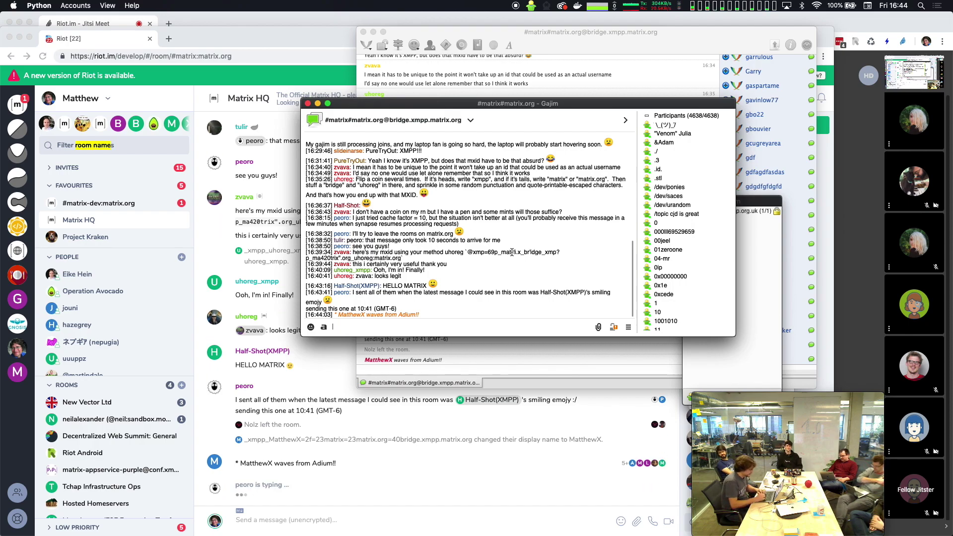
drag(733, 336, 729, 393)
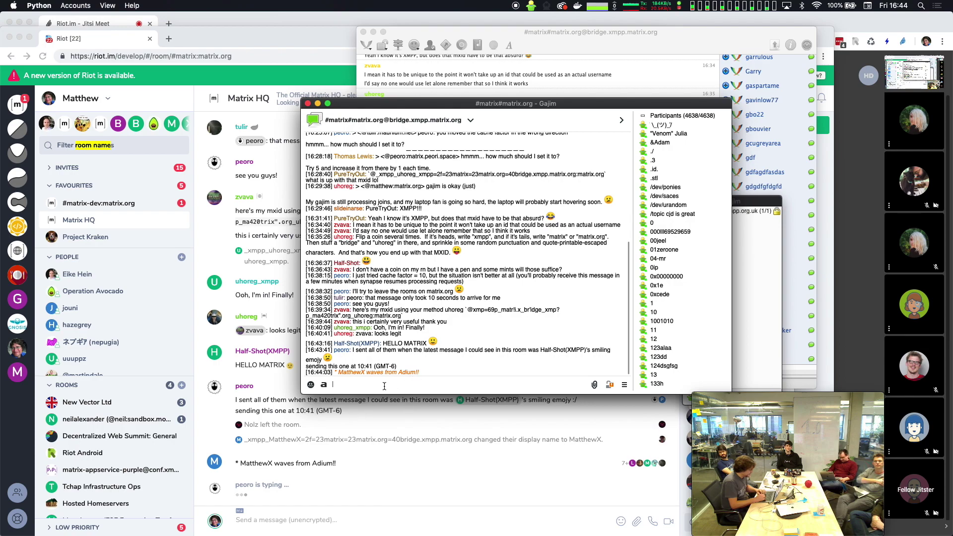
- Send the action message '/me waves from gaim tooj' and open the account's context menu
text(/me waves f)
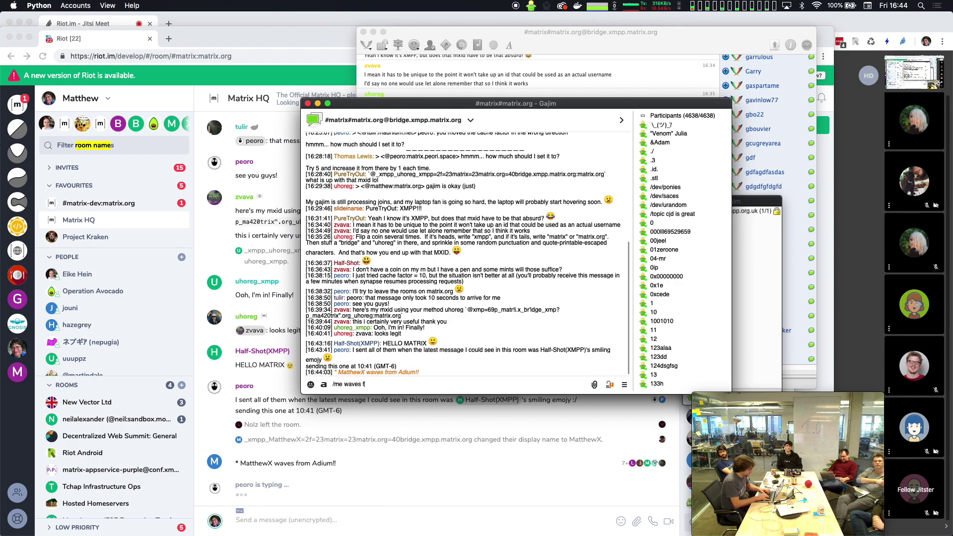
text(rom gaim too)
text(ji)
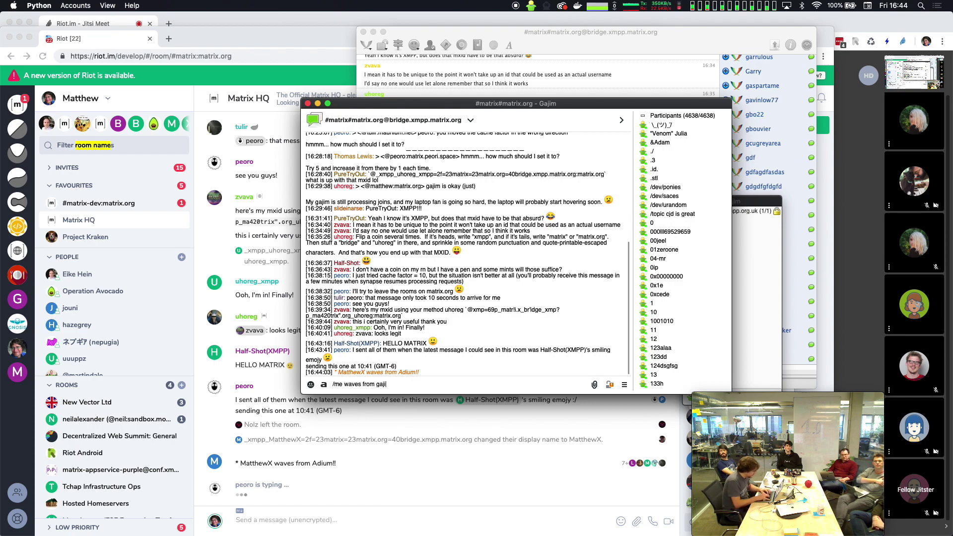
key(Return)
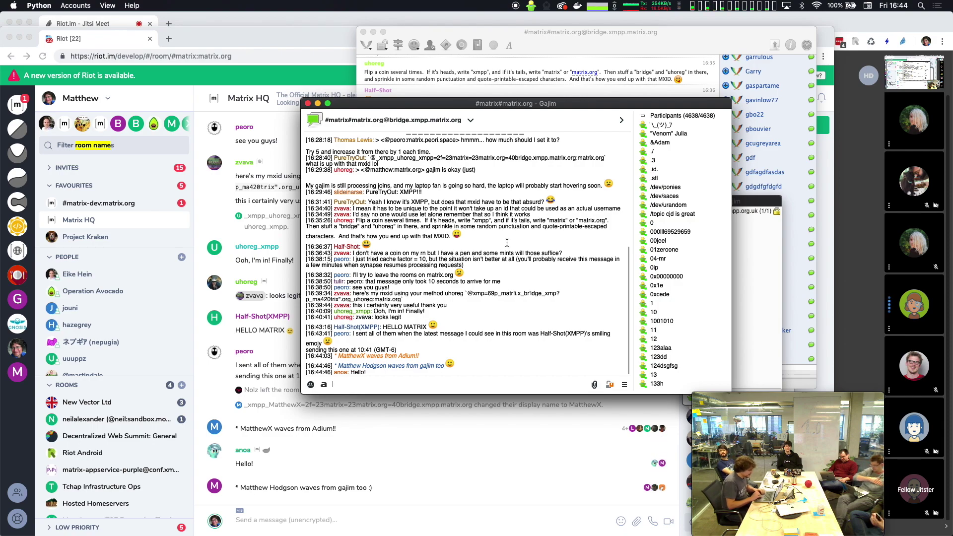
drag(610, 104, 474, 64)
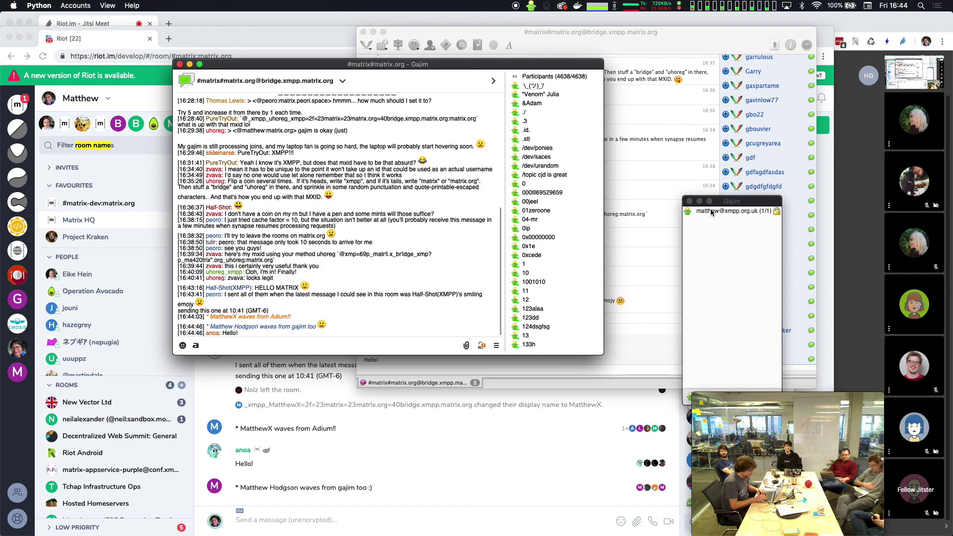
right_click(711, 211)
- Open the new group chat form and put #matrix-dev#matrix.org into the Room field
mouse_move(750, 241)
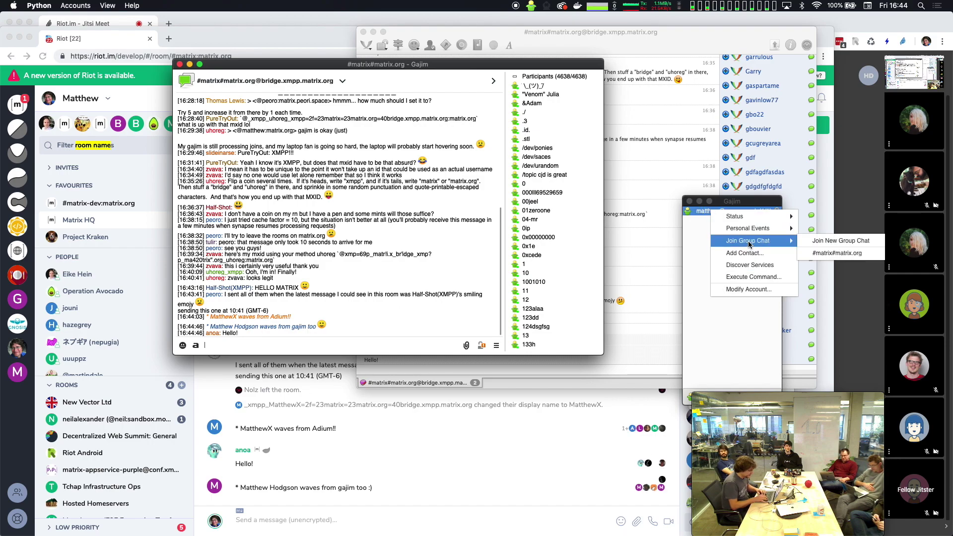
click(839, 240)
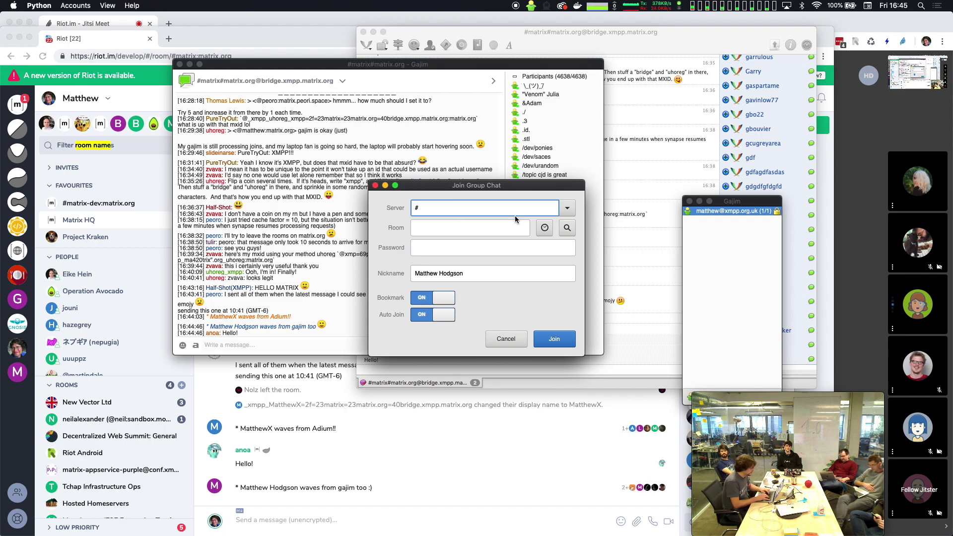
text(#matrix-dev#matrix.org)
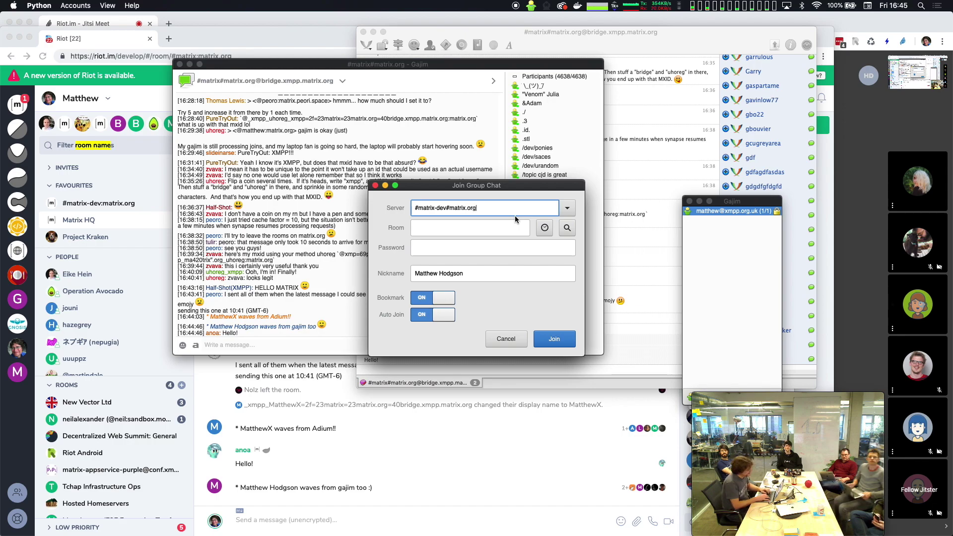
key(super+a)
key(super+x)
key(Tab)
key(super+v)
key(shift+Tab)
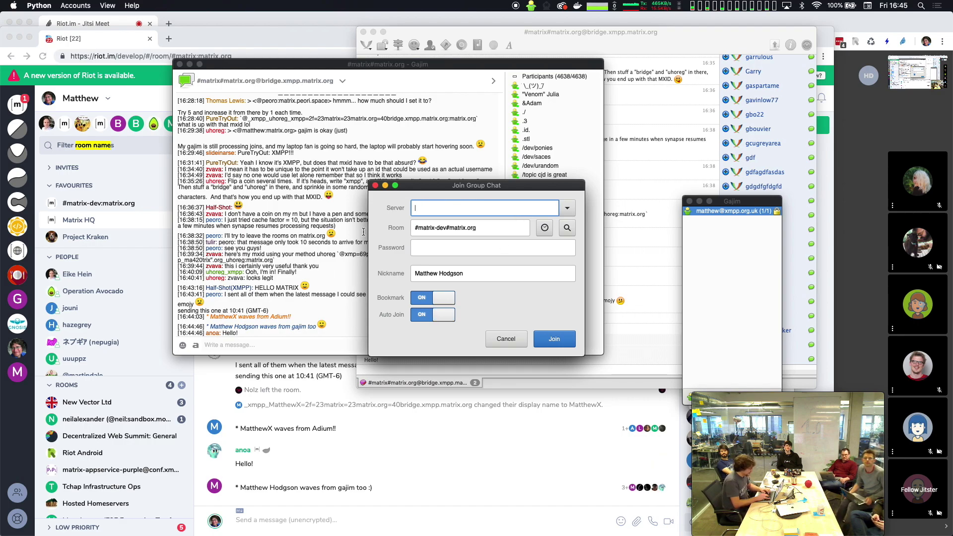
- Set the server to bridge.xmpp.matrix.org, trim the surname off the nickname, and join
text(bridge.)
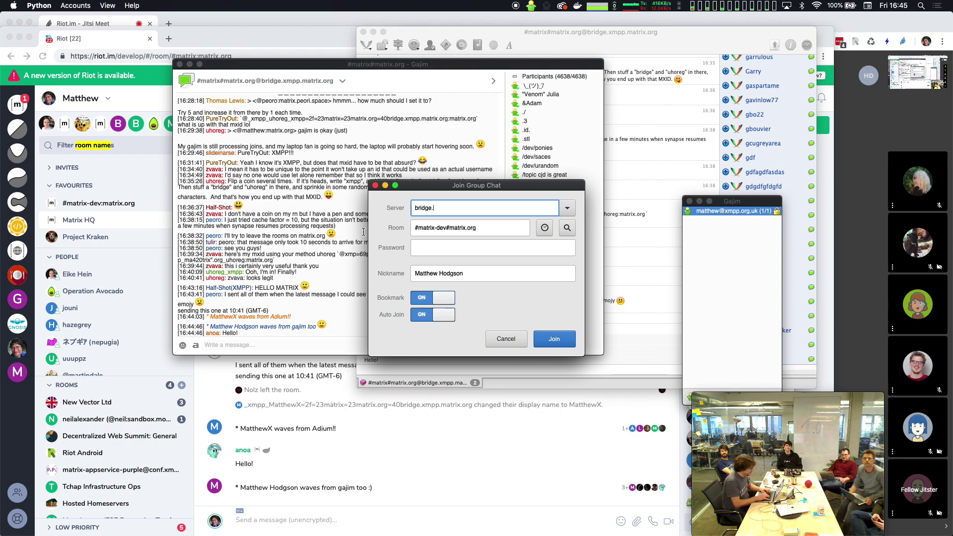
text(mapp.matrix.org)
key(Tab)
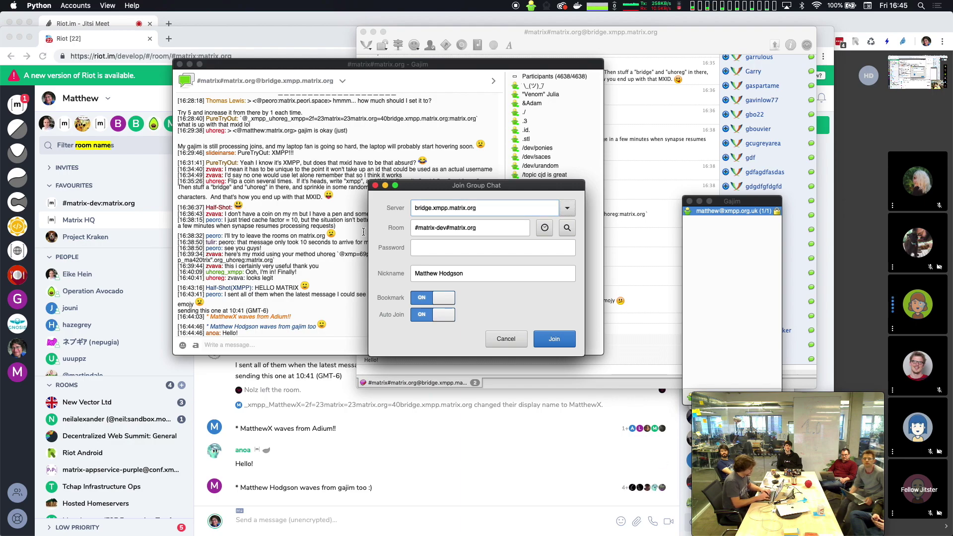
click(438, 276)
key(BackSpace)
key(BackSpace)
key(BackSpace)
key(BackSpace)
key(BackSpace)
key(BackSpace)
key(BackSpace)
key(BackSpace)
click(569, 338)
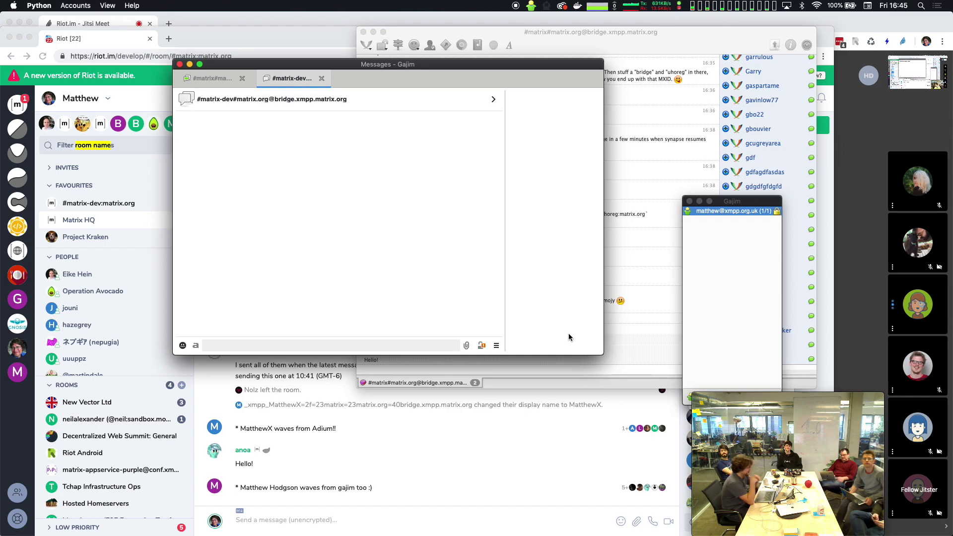
- Move Gajim aside and open the #matrix-dev:matrix.org room in Riot
drag(295, 67, 411, 73)
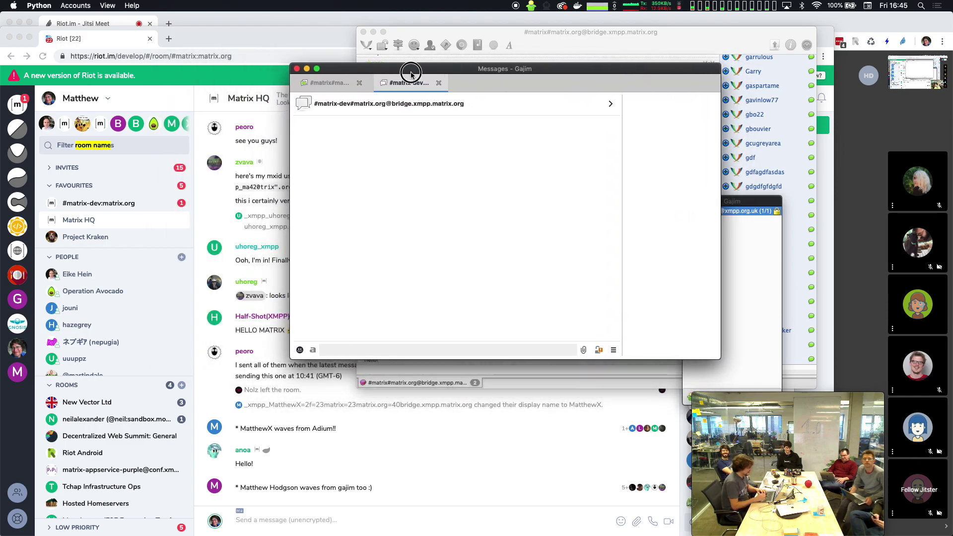
click(314, 35)
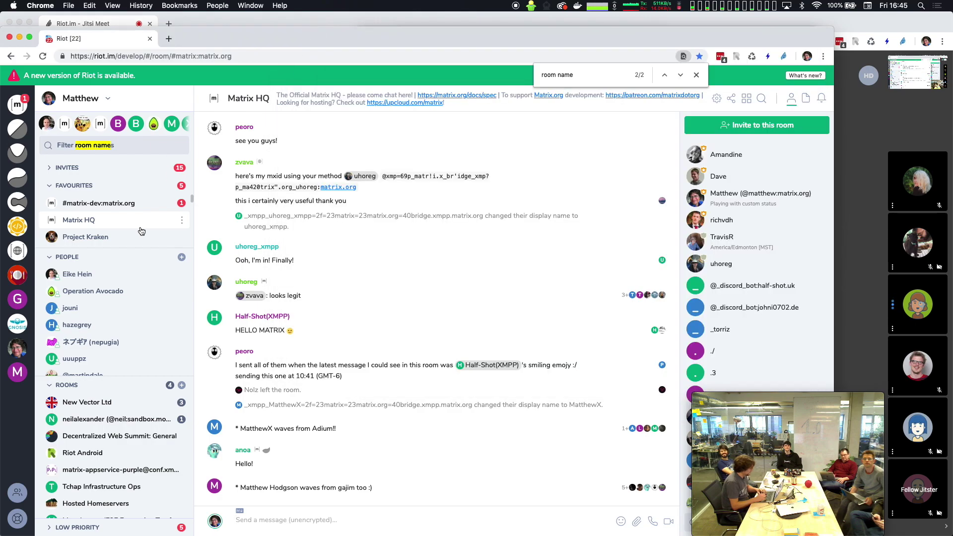
click(111, 203)
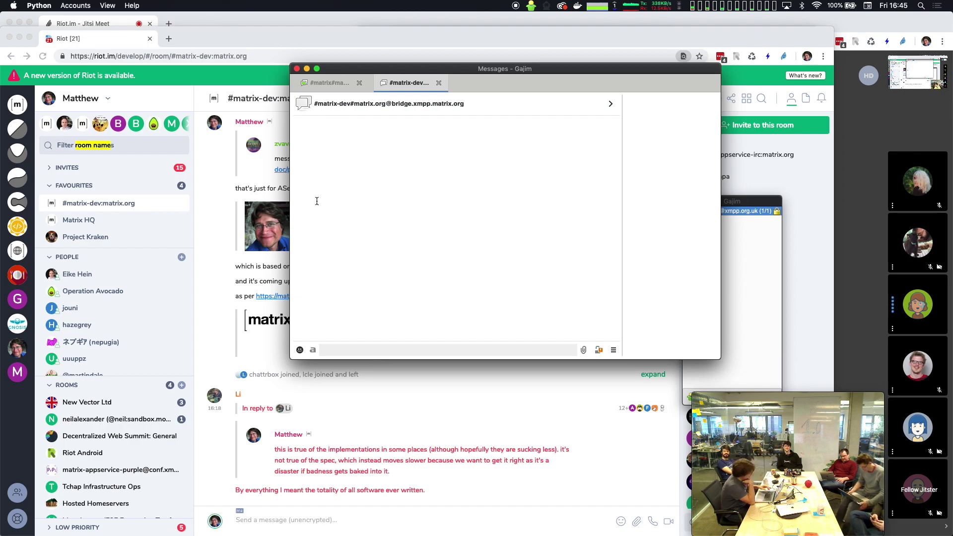
- Close the empty #matrix-dev chat tab and disconnect from the #matrix-dev group chat
click(339, 83)
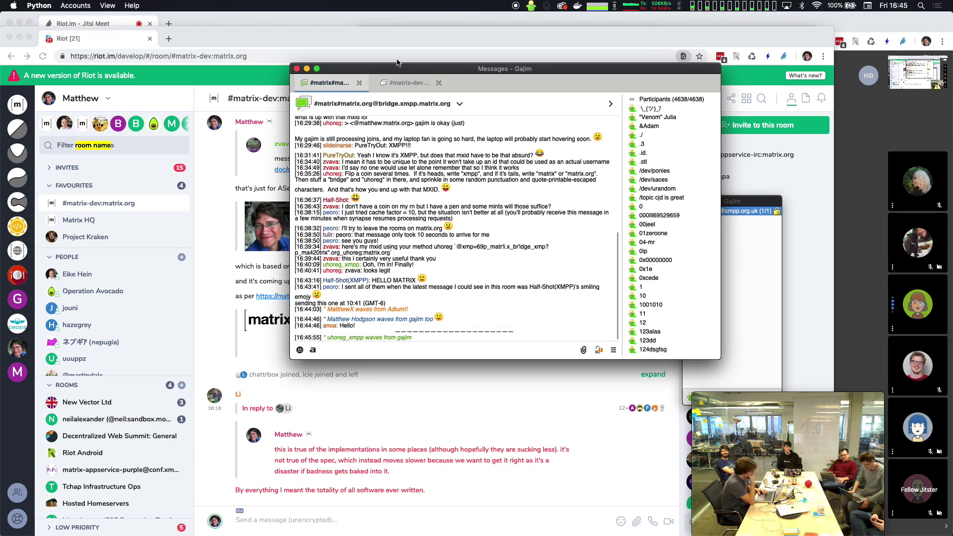
click(407, 89)
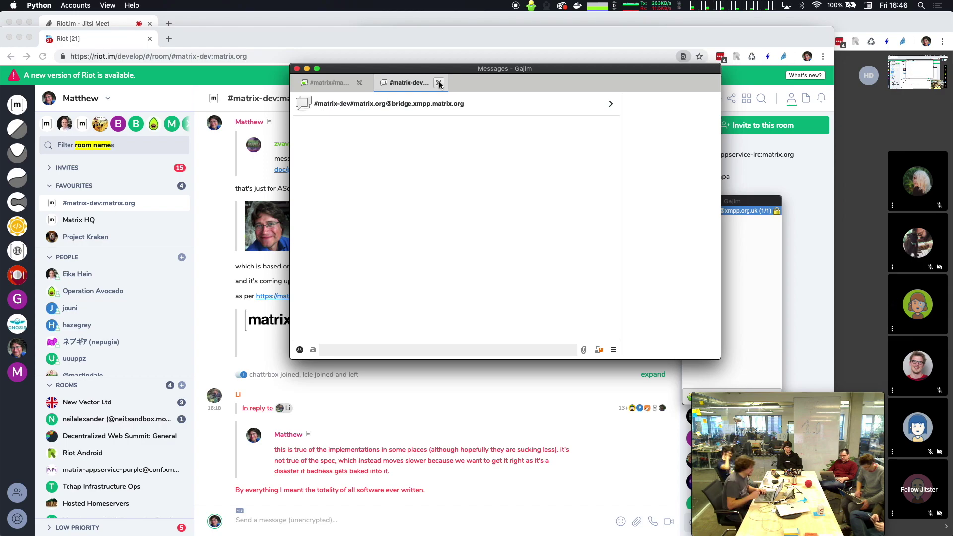
click(439, 83)
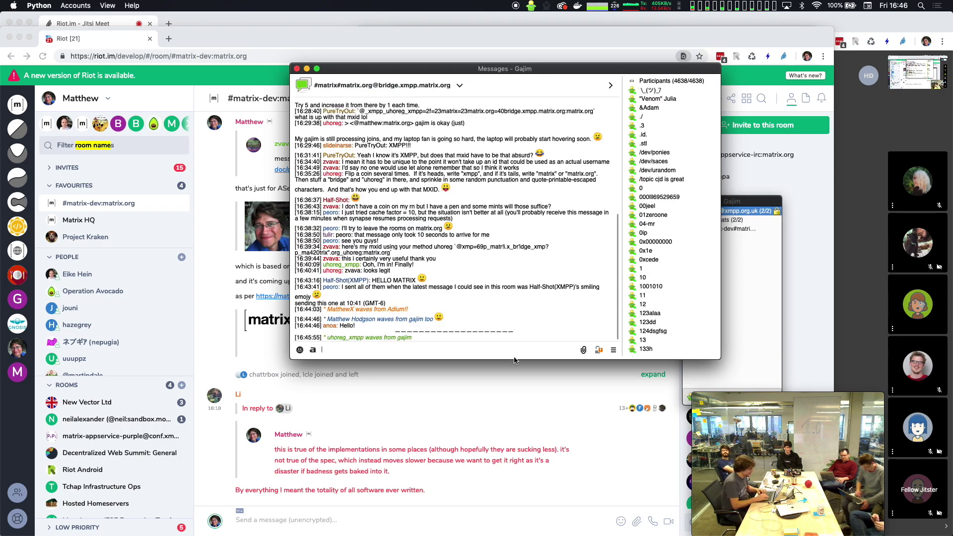
click(750, 321)
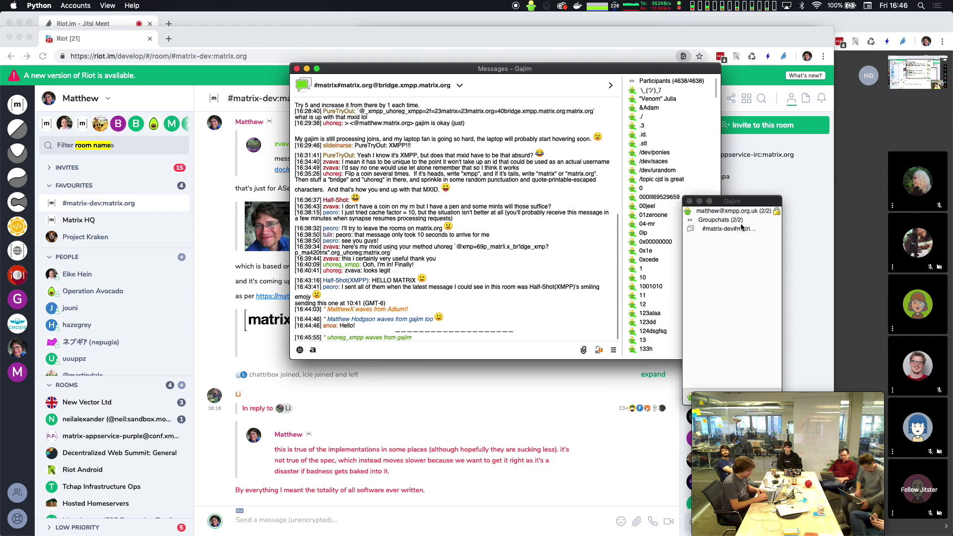
right_click(741, 234)
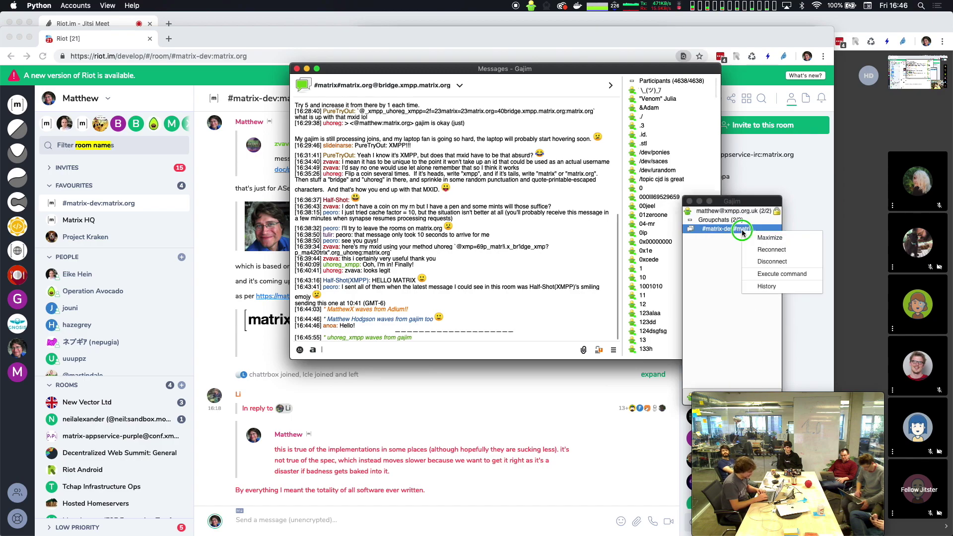
click(759, 268)
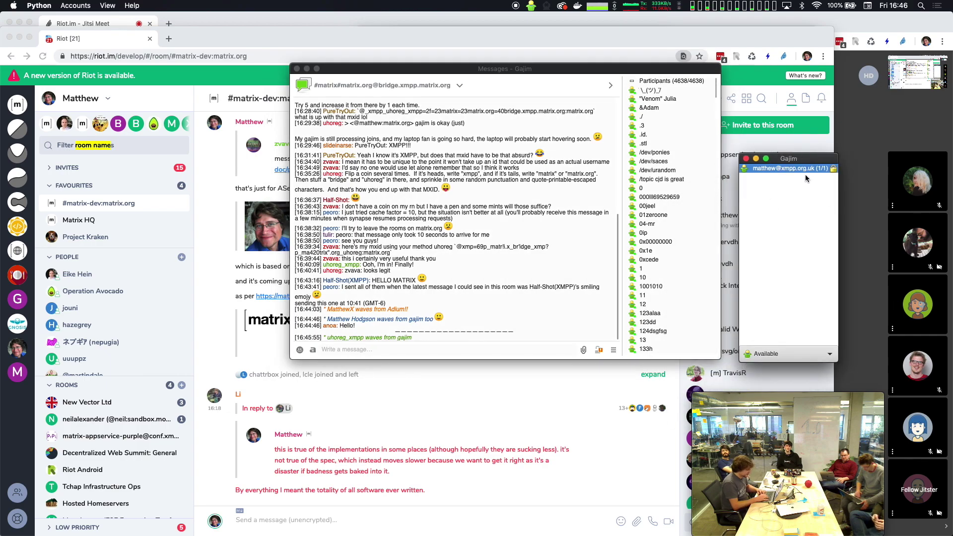
- Bring up Join New Group Chat from the account's context menu
right_click(794, 168)
mouse_move(828, 203)
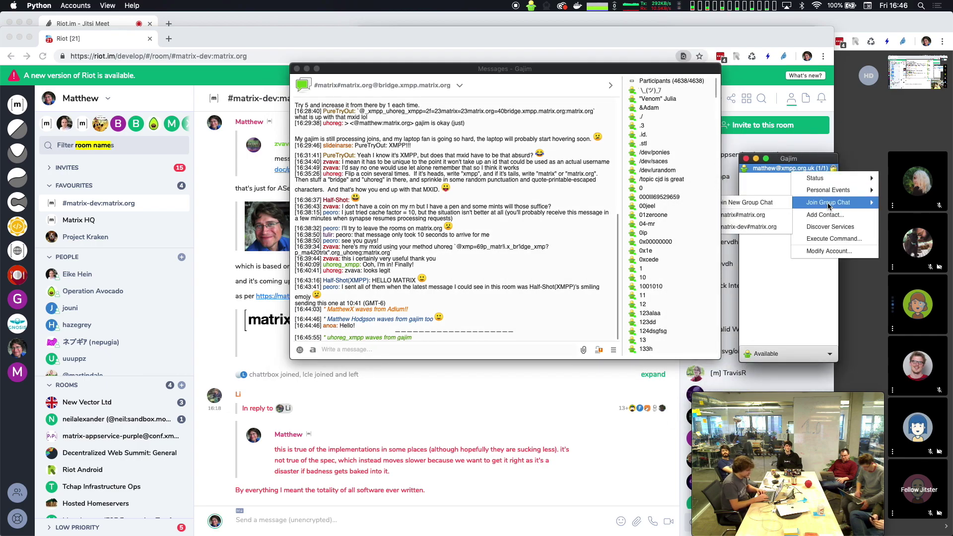
click(765, 204)
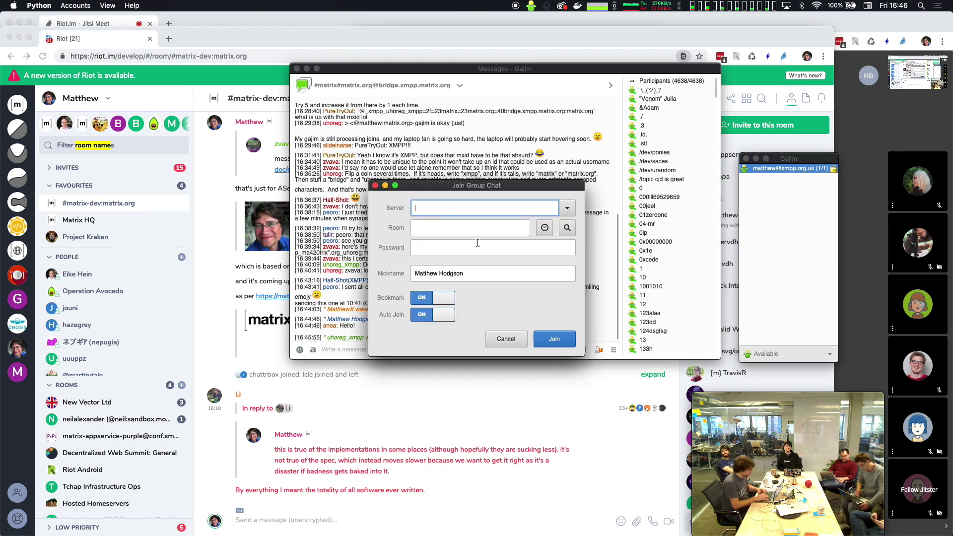
- Enter bridge.xmpp.matrix.org as the group chat server
text(bridge.matrix)
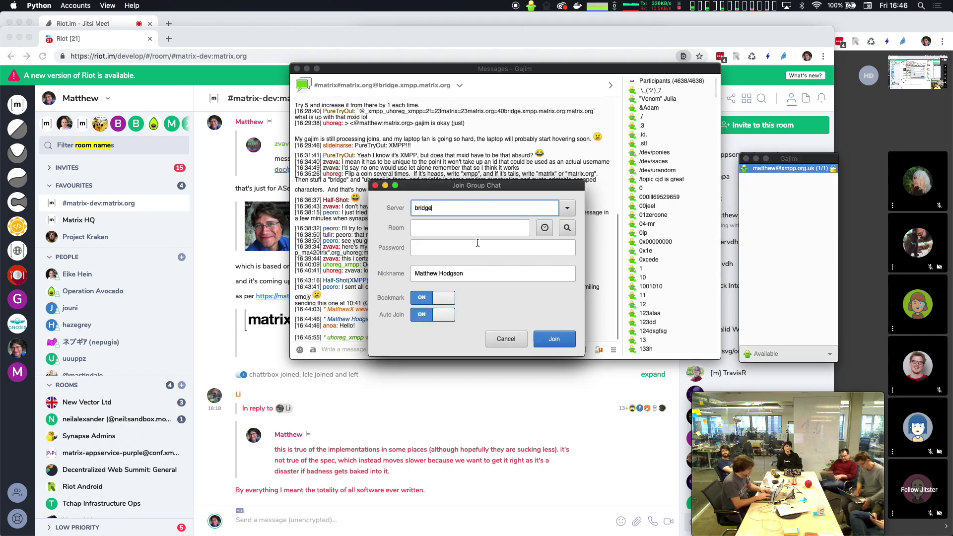
key(BackSpace)
key(BackSpace)
key(BackSpace)
key(BackSpace)
key(BackSpace)
key(BackSpace)
key(BackSpace)
key(BackSpace)
key(BackSpace)
key(BackSpace)
key(BackSpace)
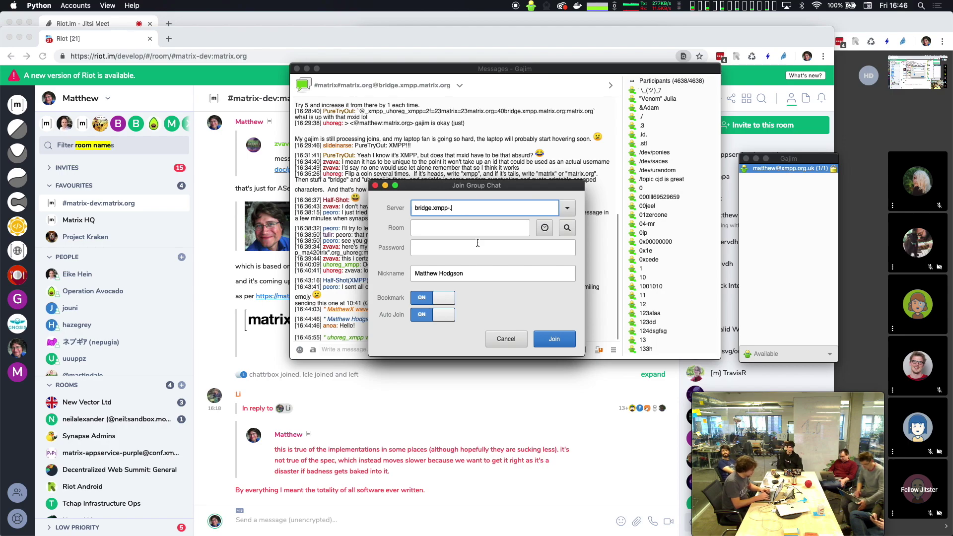
key(BackSpace)
key(BackSpace)
key(BackSpace)
key(BackSpace)
key(BackSpace)
text(.matrix.org)
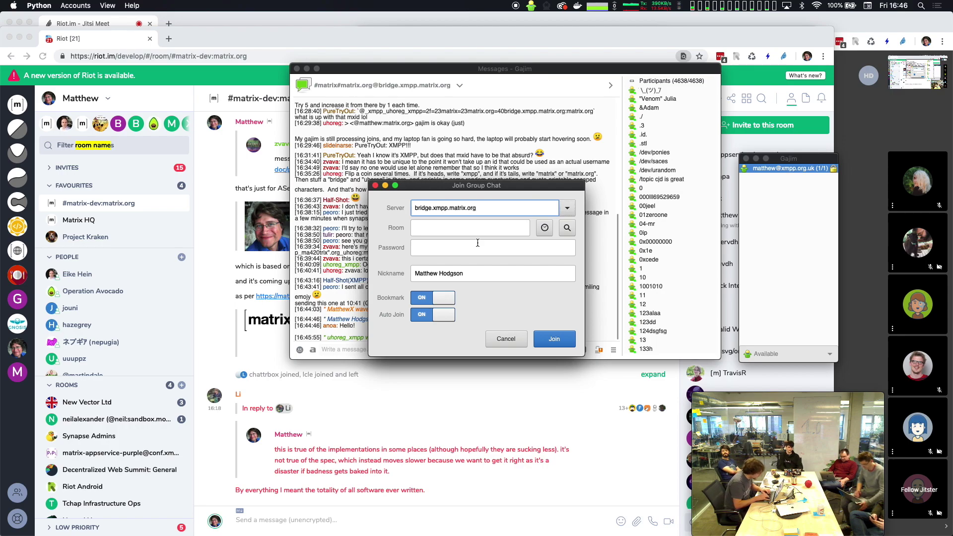
click(463, 229)
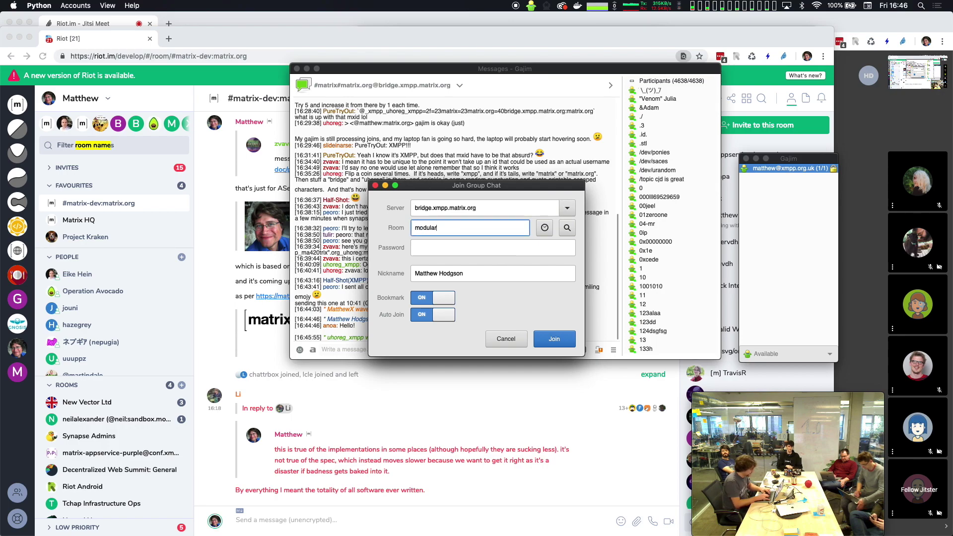
- Set room #modular#matrix.org and nickname Matthew, then join the room
key(BackSpace)
key(BackSpace)
key(BackSpace)
key(BackSpace)
key(BackSpace)
key(BackSpace)
key(BackSpace)
text(#m)
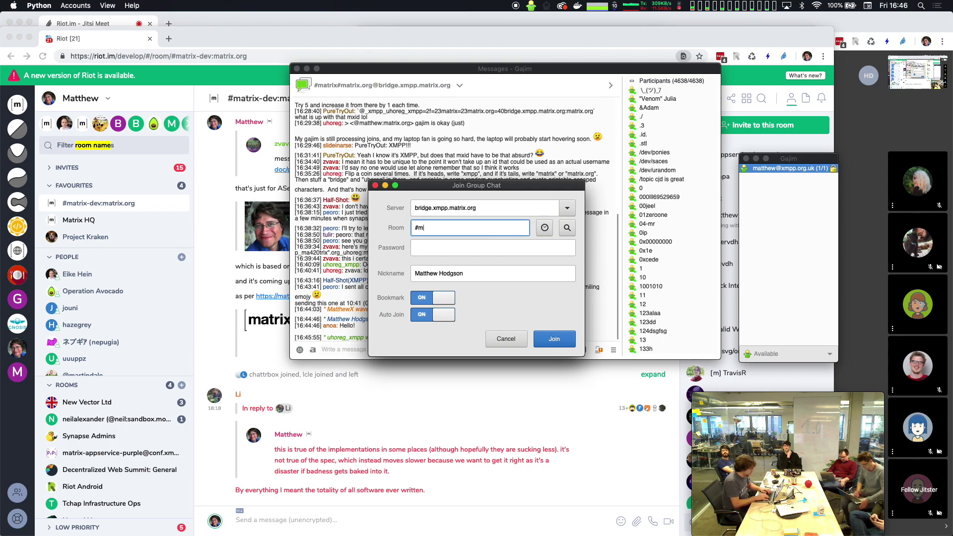
text(odular#matrix.org)
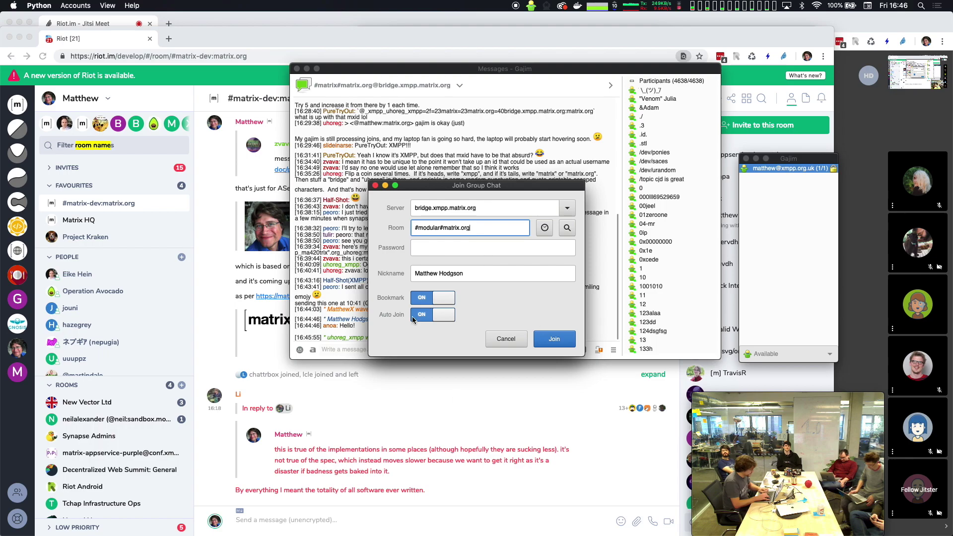
triple_click(440, 276)
text(Matthew)
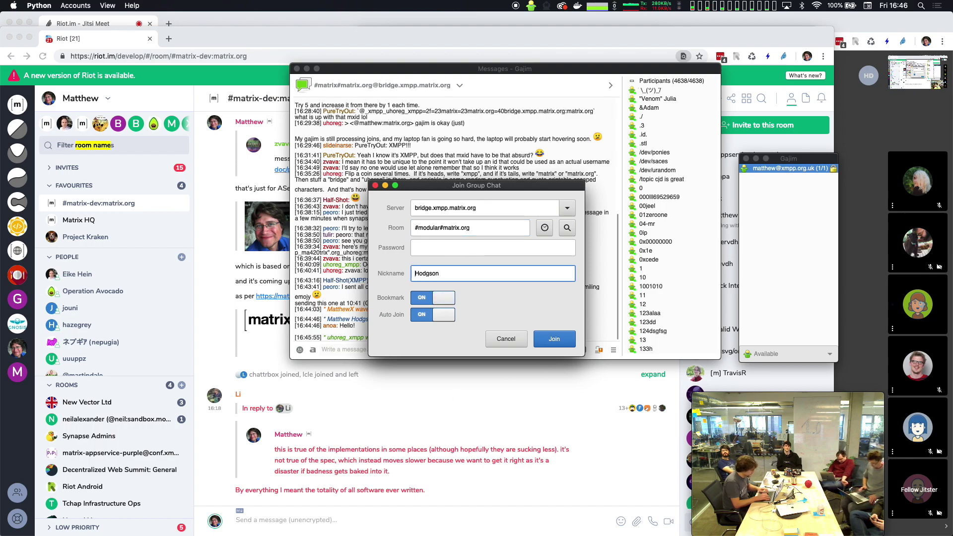
click(550, 342)
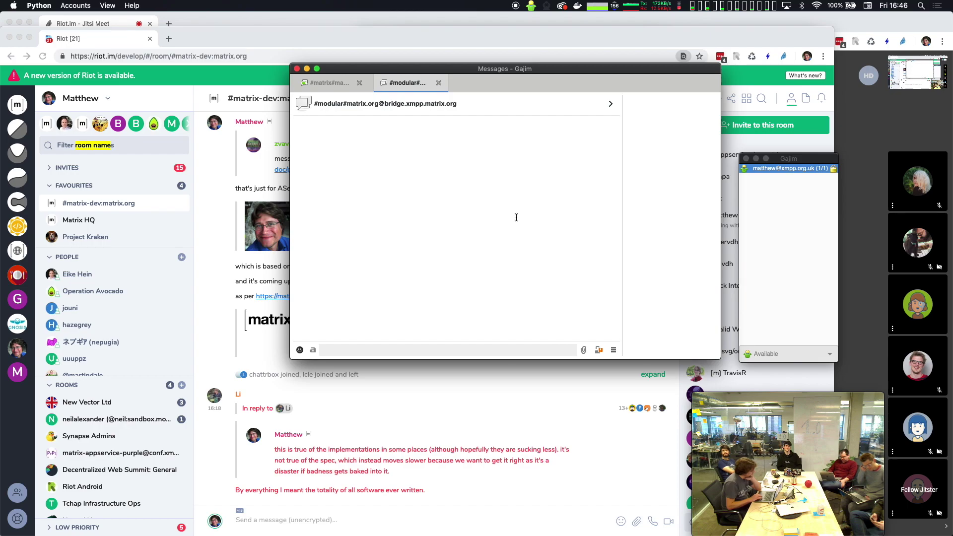
drag(404, 82, 425, 28)
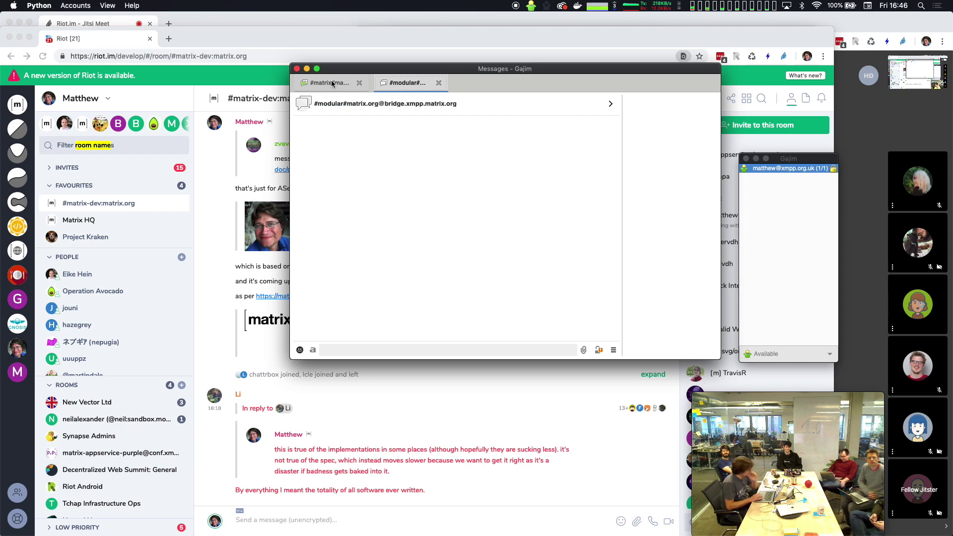
key(super+Tab)
key(super+Tab)
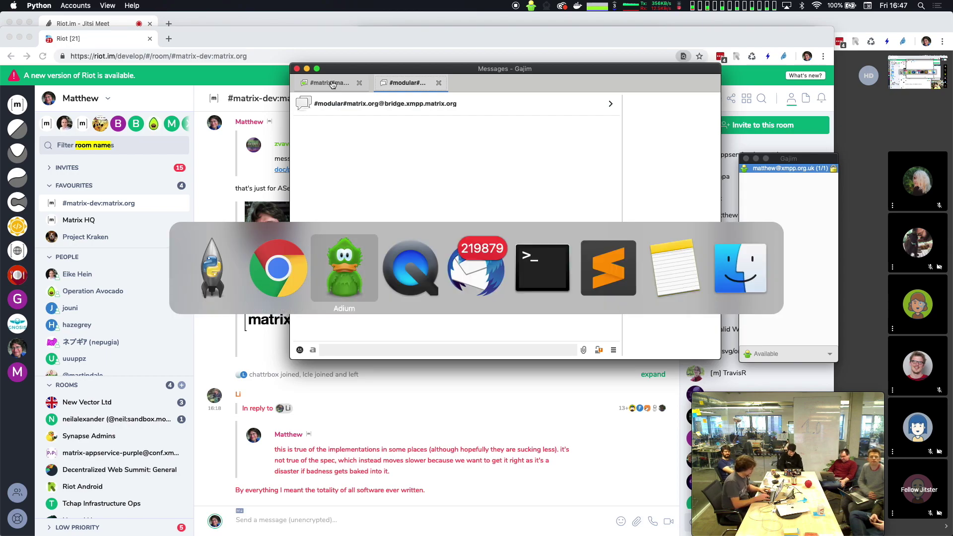
- In Adium, join the #modular# room over the bridge
key(super+shift+j)
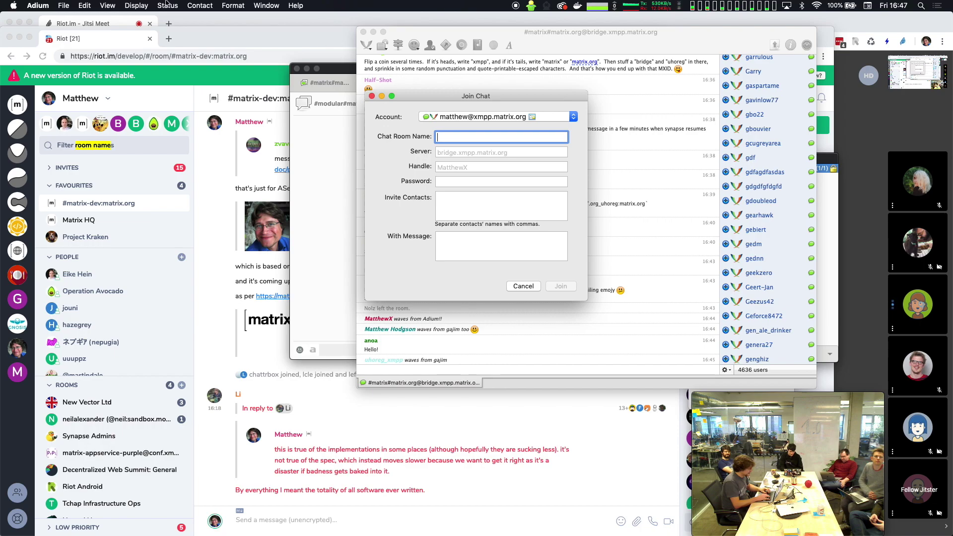
text(#modular#matrix.org)
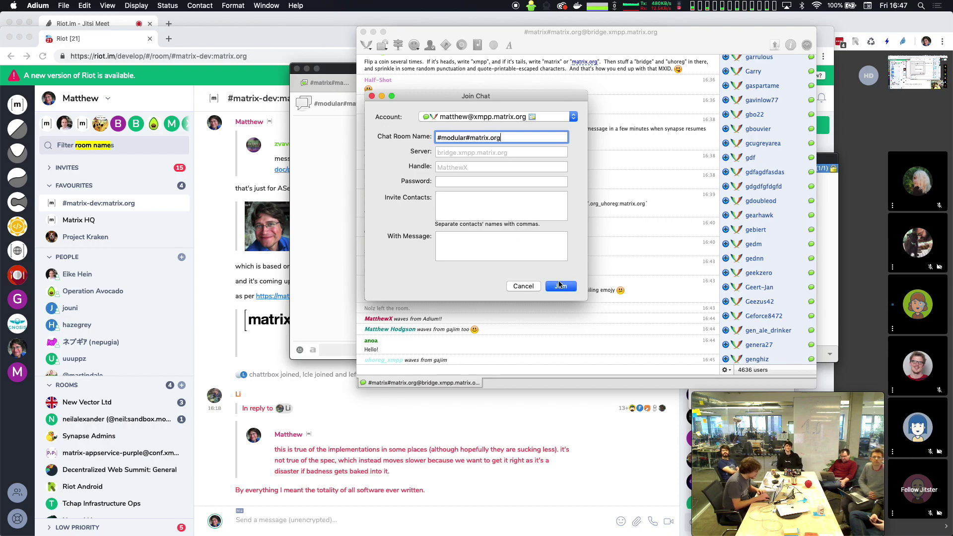
click(560, 285)
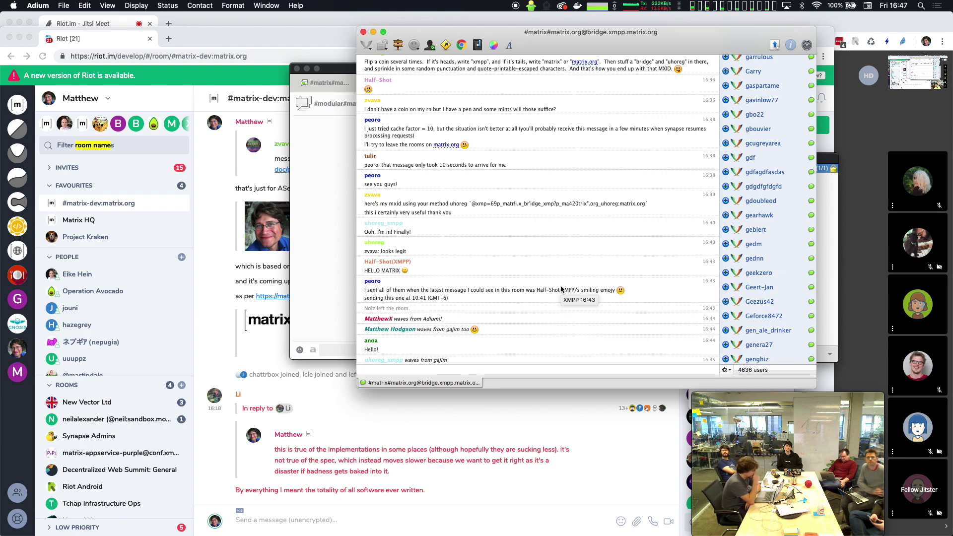
- Move the #matrix#matrix.org chat window lower to reveal the accounts window
mouse_move(564, 36)
mouse_down()
mouse_move(575, 122)
mouse_move(564, 55)
mouse_up()
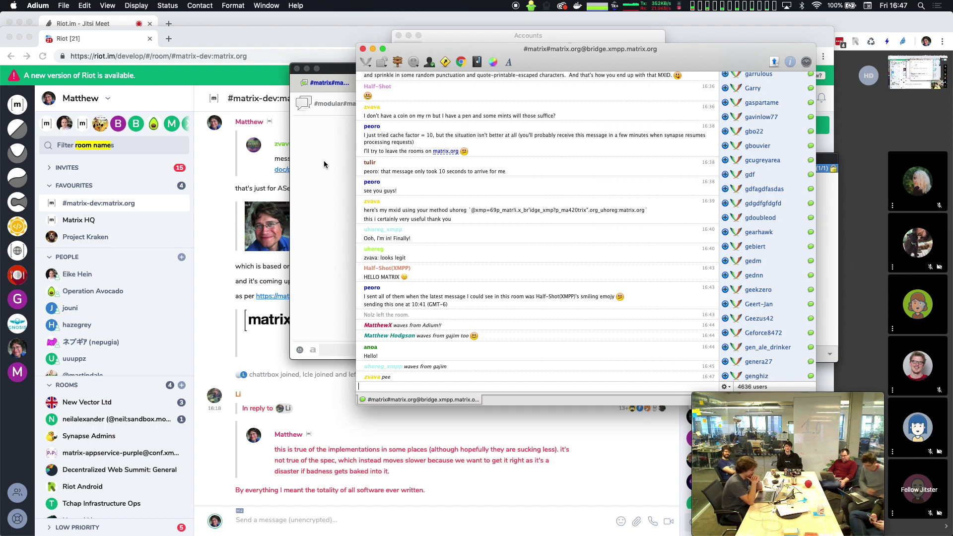
scroll(780, 219, down, 10)
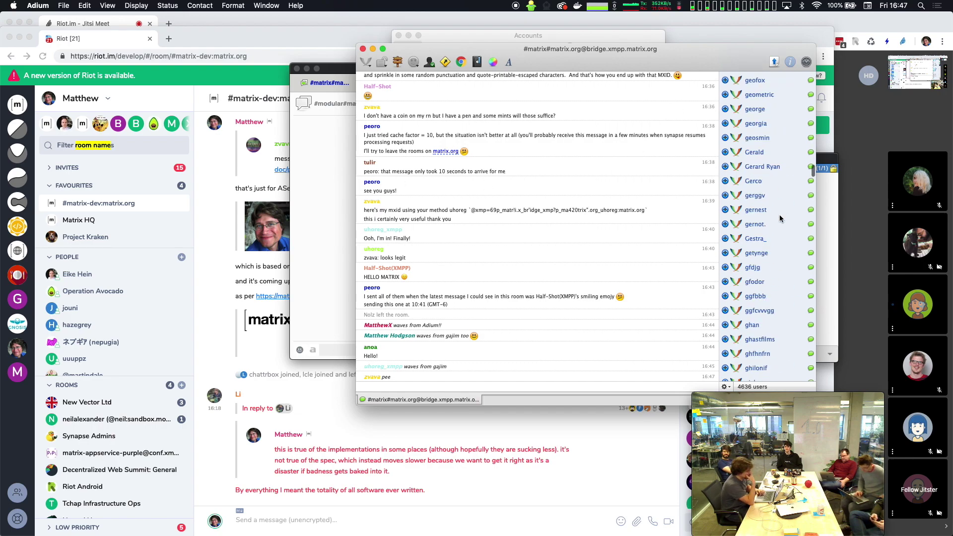
scroll(780, 218, up, 8)
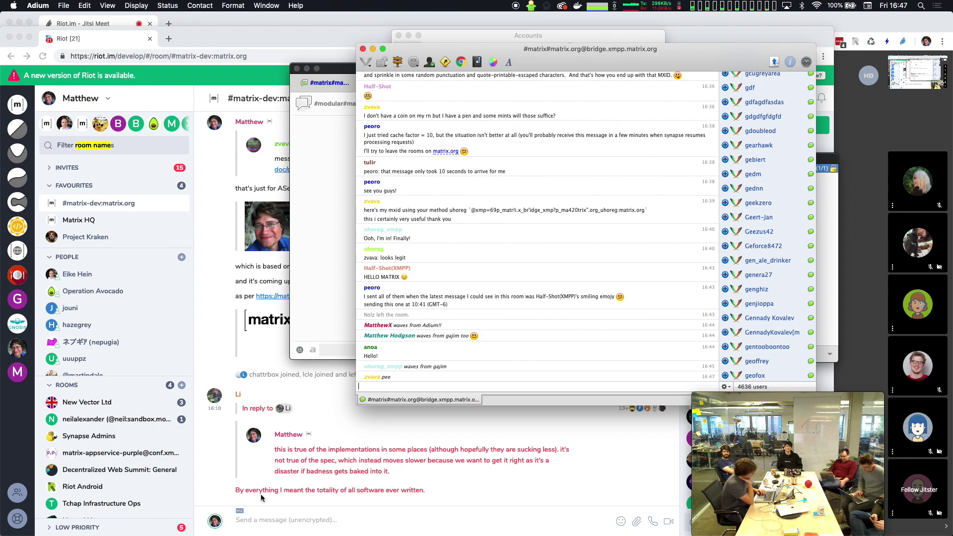
- Check the Adium and Gajim waves in Riot's Matrix HQ room, then return to Adium
click(85, 222)
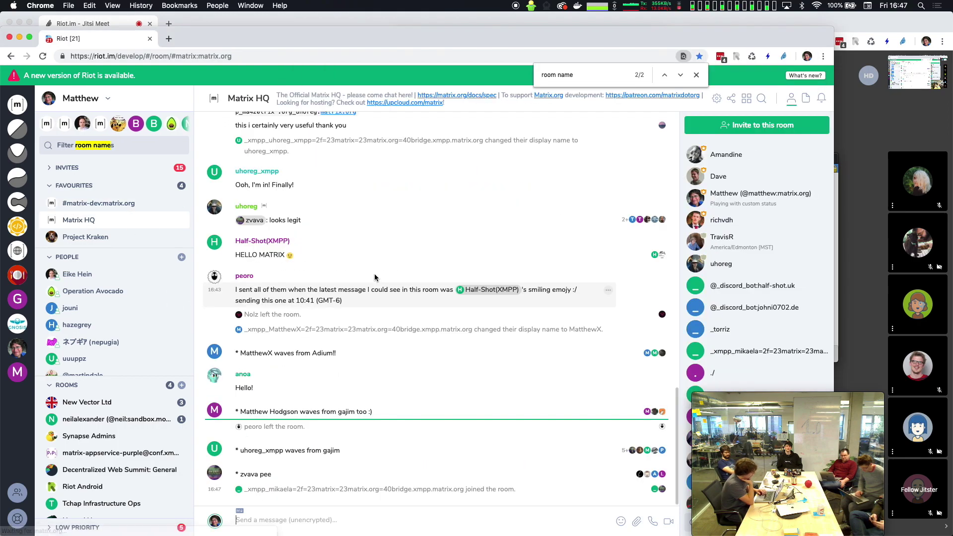
key(super+Tab)
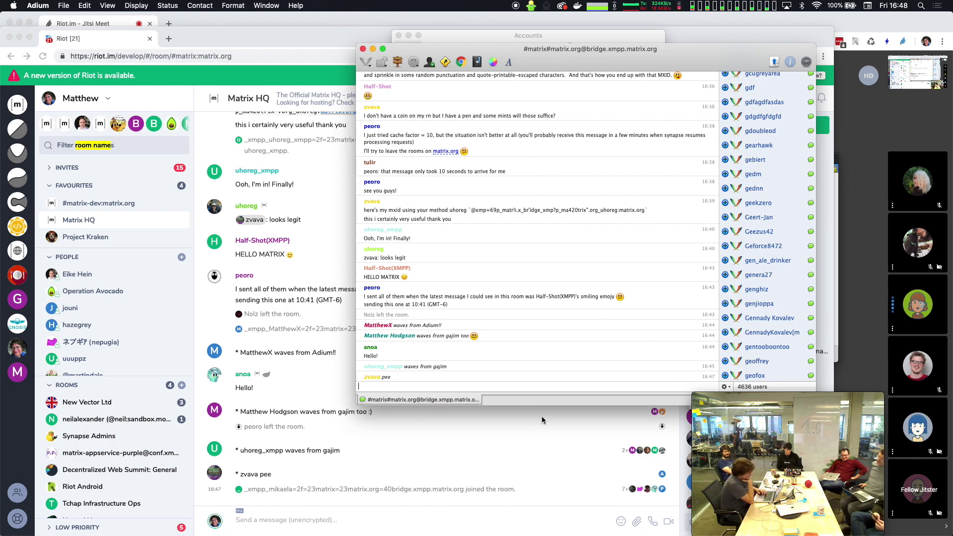
- Shorten Adium's #matrix#matrix.org chat window by raising its bottom edge
drag(535, 406, 535, 367)
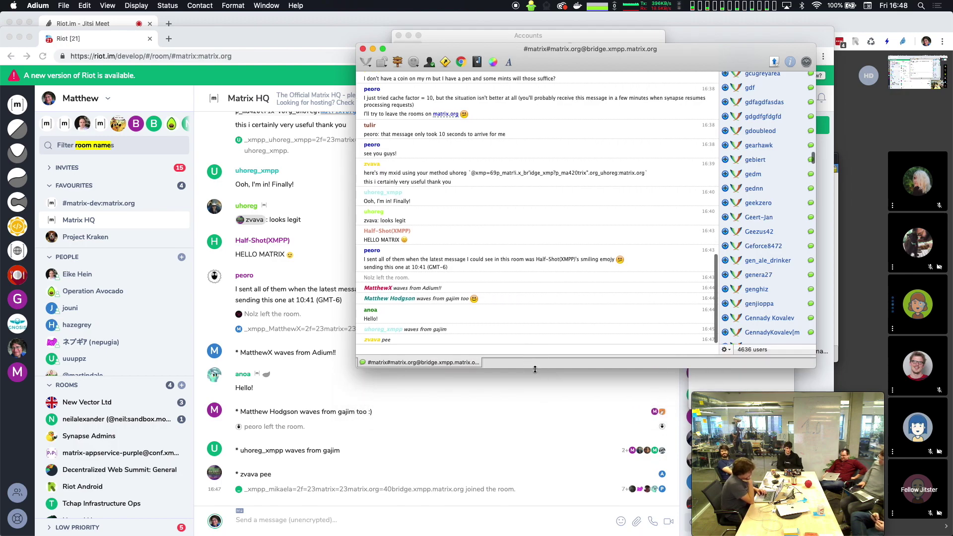
mouse_move(789, 264)
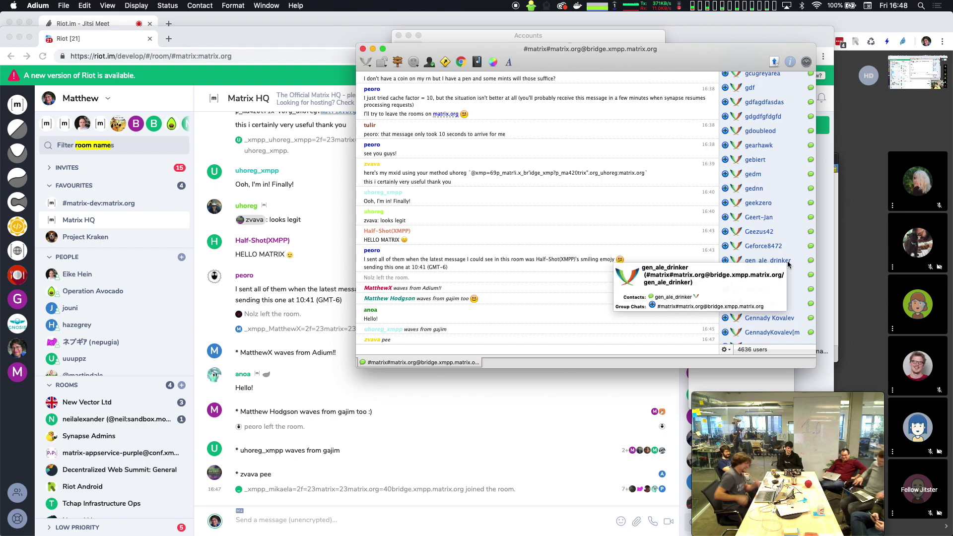